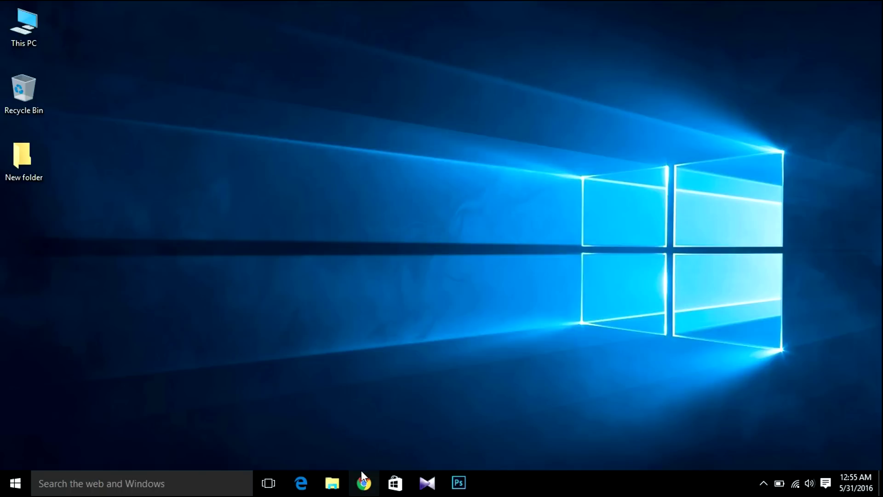
Search Google for 'ubuntu' in Chrome and open the official ubuntu.com site
{"action": "left_click", "coordinate": [366, 484]}
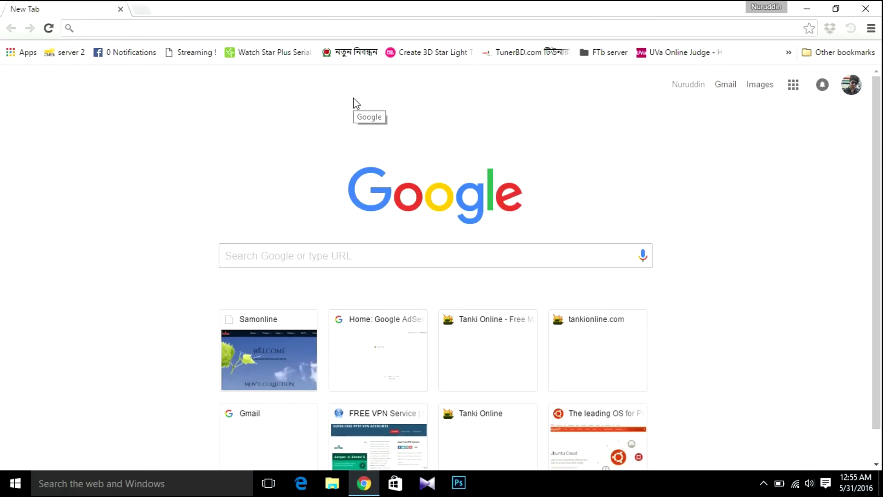
{"action": "type", "text": "ubuntu"}
{"action": "key", "text": "Return"}
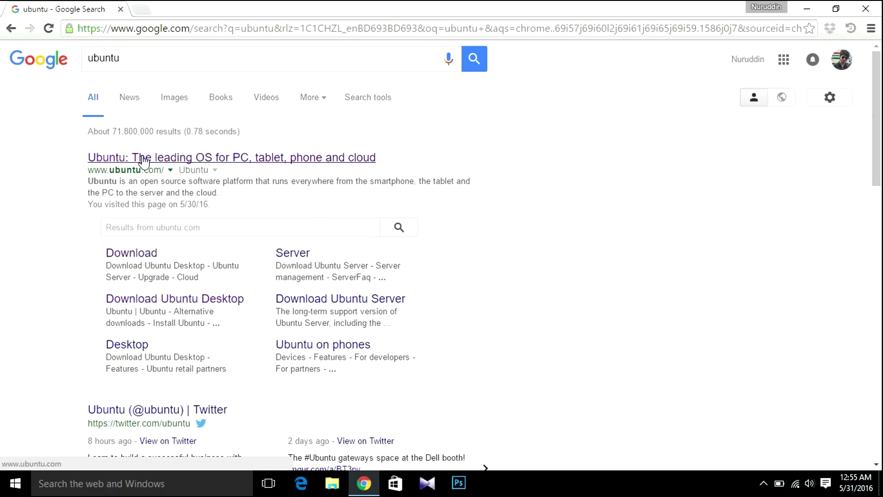
{"action": "left_click", "coordinate": [142, 157]}
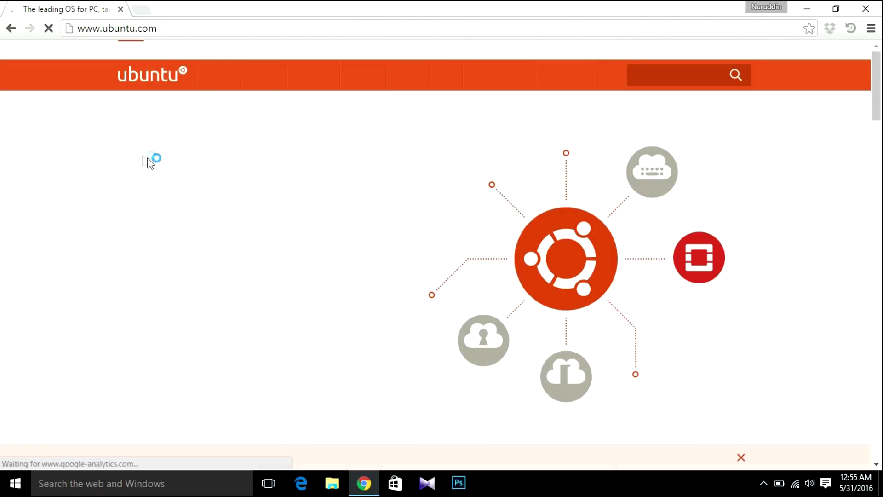
Go to the Ubuntu 16.04 LTS Desktop download page, then its alternative downloads page
{"action": "mouse_move", "coordinate": [563, 76]}
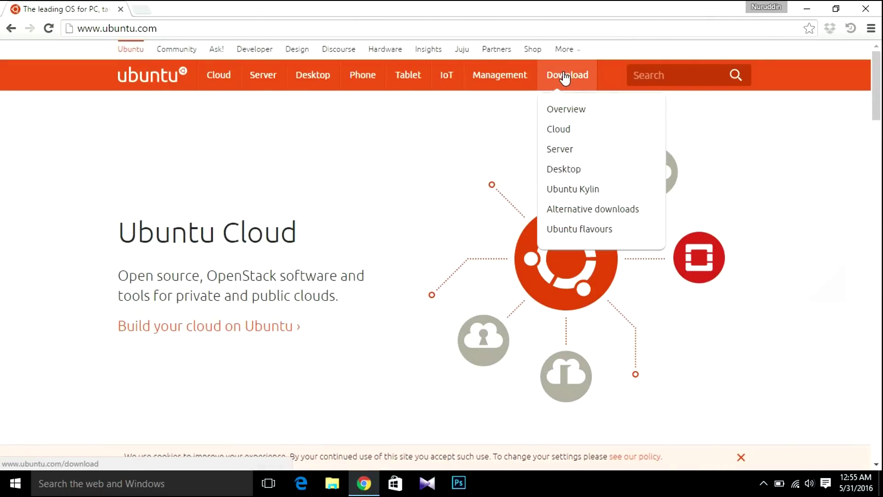
{"action": "left_click", "coordinate": [560, 170]}
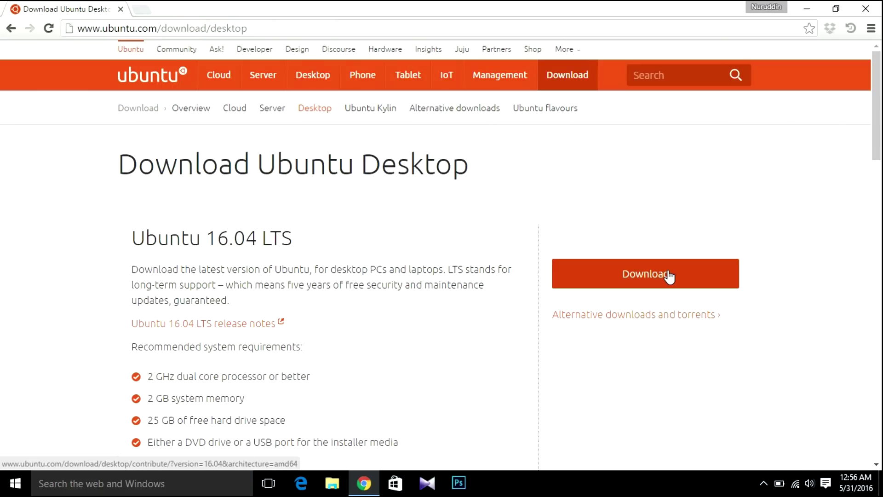
{"action": "left_click", "coordinate": [687, 322]}
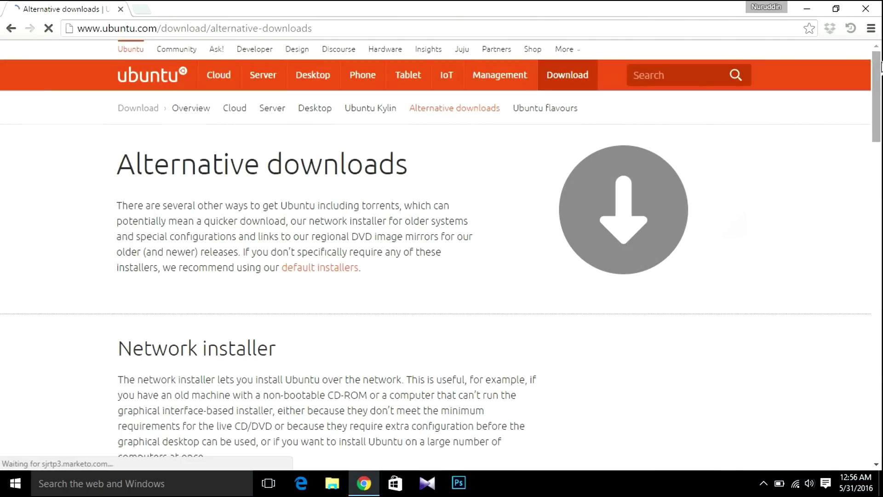
{"action": "scroll", "coordinate": [881, 115], "scroll_direction": "down", "scroll_amount": 3}
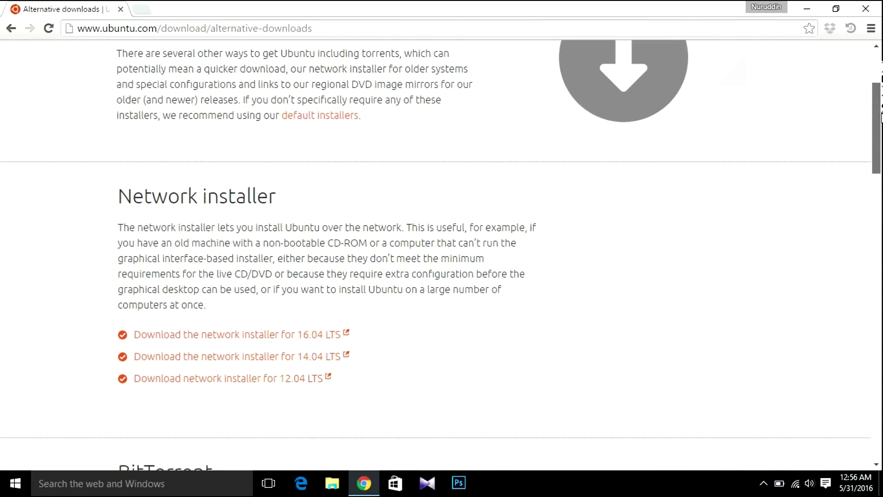
{"action": "scroll", "coordinate": [882, 115], "scroll_direction": "down", "scroll_amount": 1}
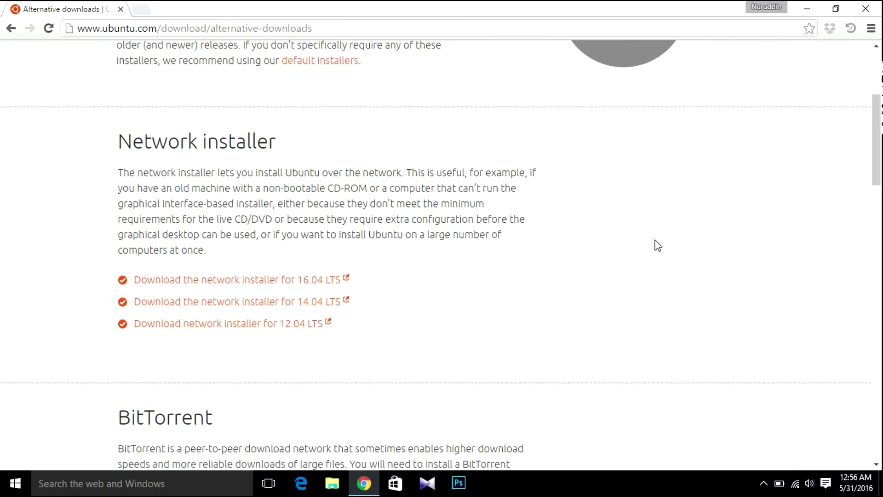
{"action": "left_click_drag", "start_coordinate": [881, 169], "coordinate": [879, 229]}
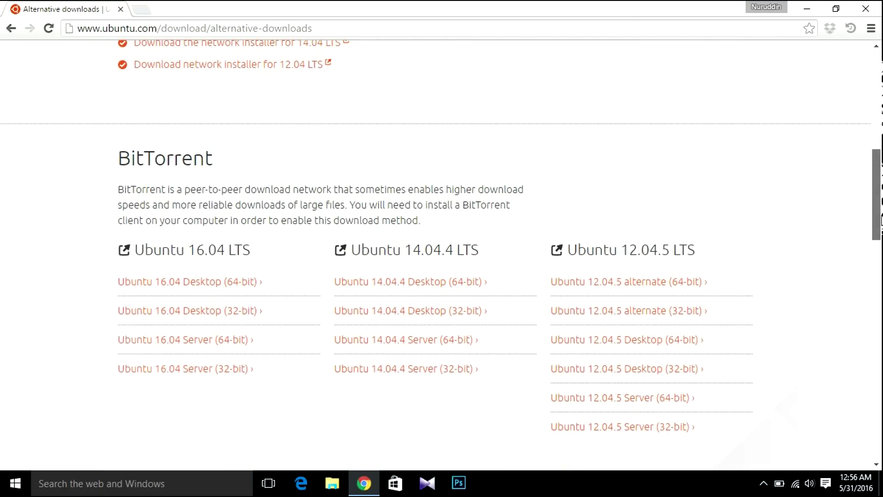
{"action": "left_click_drag", "start_coordinate": [878, 220], "coordinate": [878, 122]}
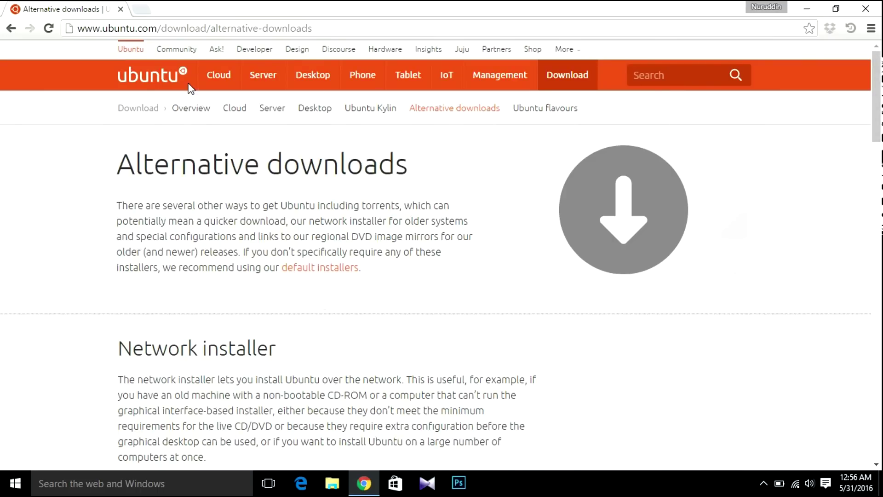
{"action": "left_click", "coordinate": [9, 27]}
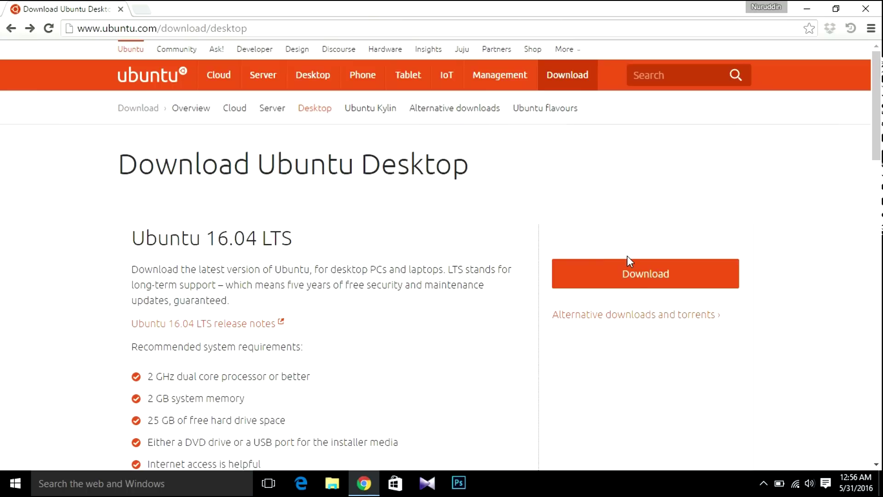
Start downloading ubuntu-16.04-desktop-amd64.iso, skipping the contribution page
{"action": "left_click", "coordinate": [631, 275]}
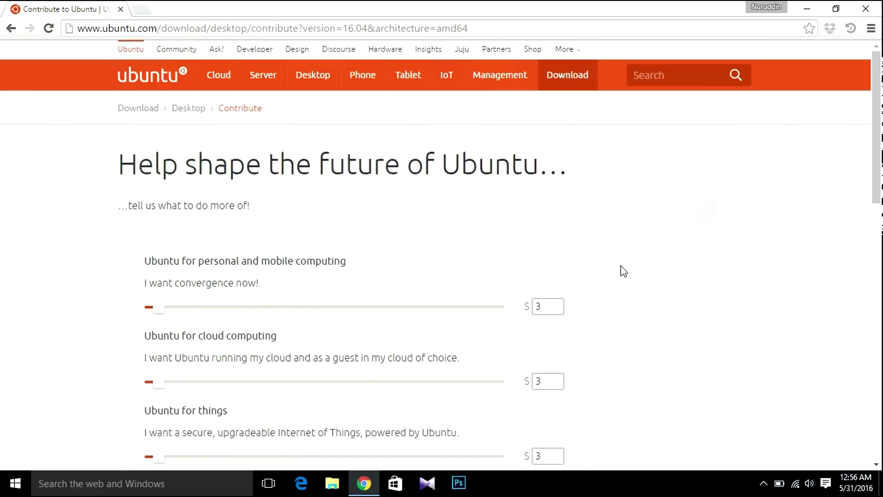
{"action": "left_click_drag", "start_coordinate": [876, 179], "coordinate": [881, 335]}
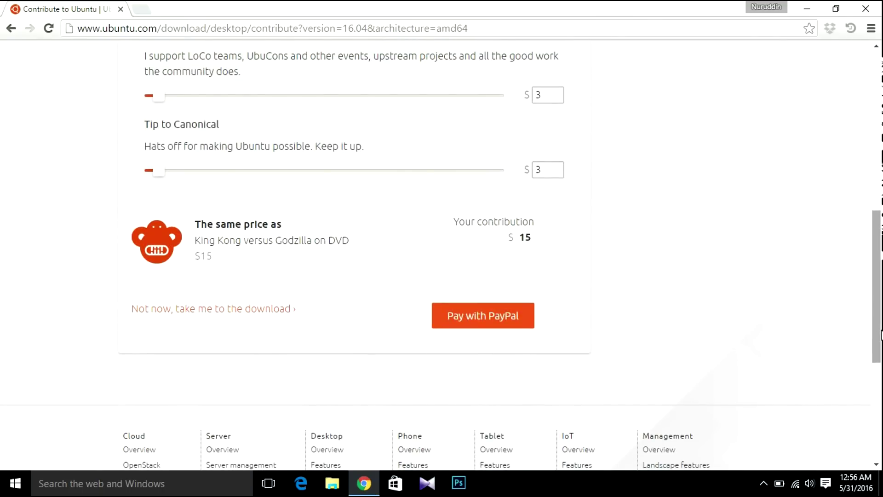
{"action": "left_click", "coordinate": [256, 312]}
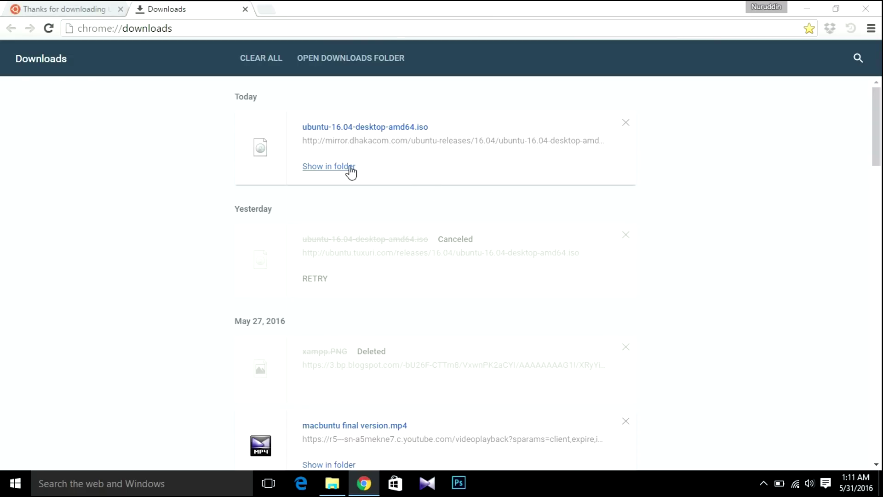
{"action": "left_click", "coordinate": [330, 167]}
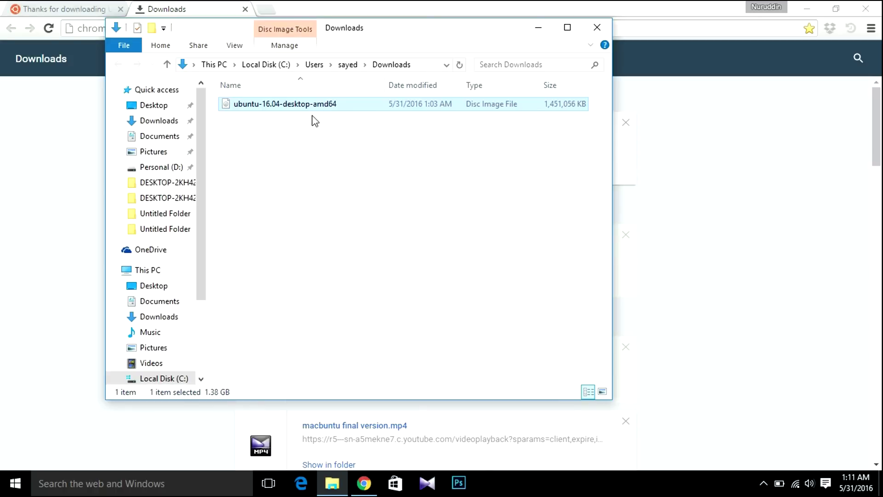
{"action": "left_click", "coordinate": [311, 109]}
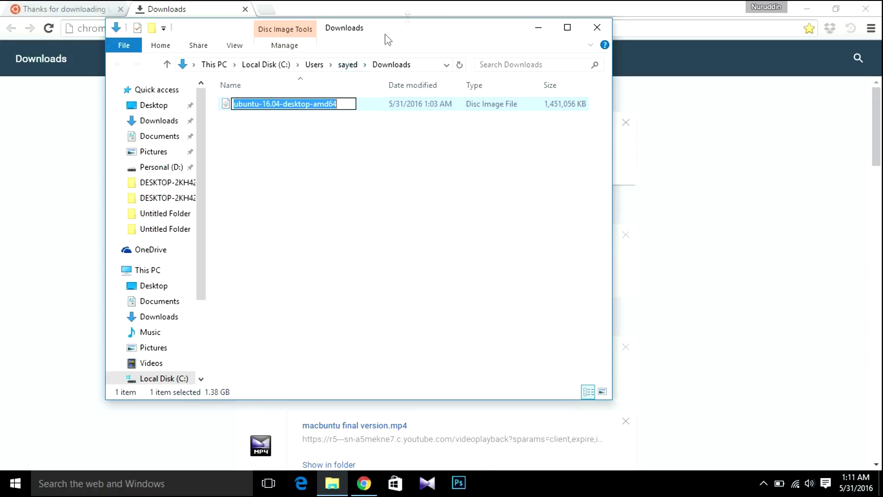
{"action": "key", "text": "Escape"}
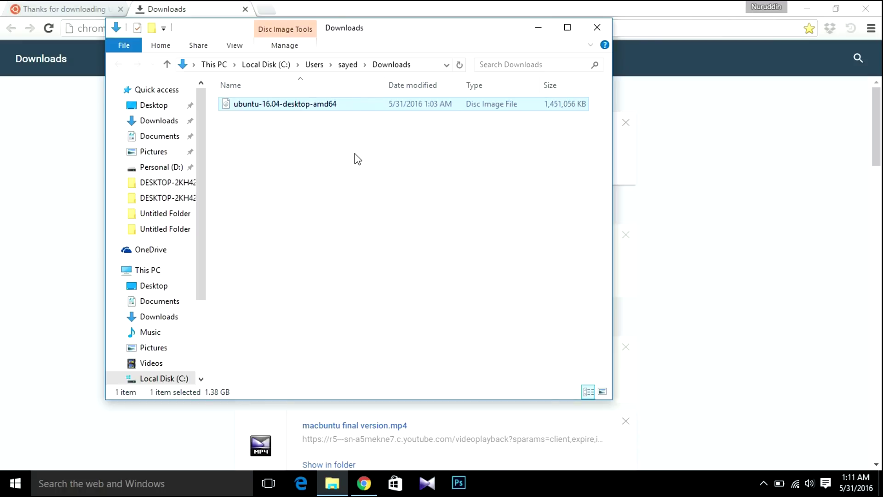
{"action": "double_click", "coordinate": [441, 34]}
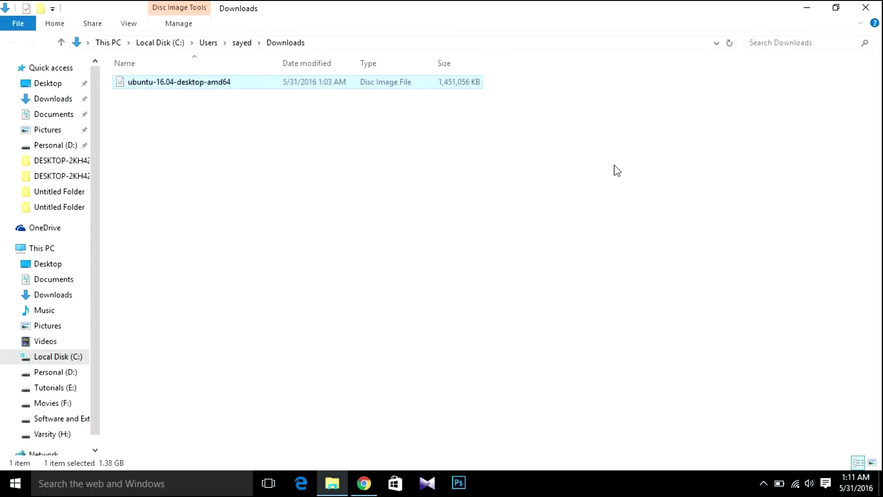
{"action": "left_click", "coordinate": [807, 7]}
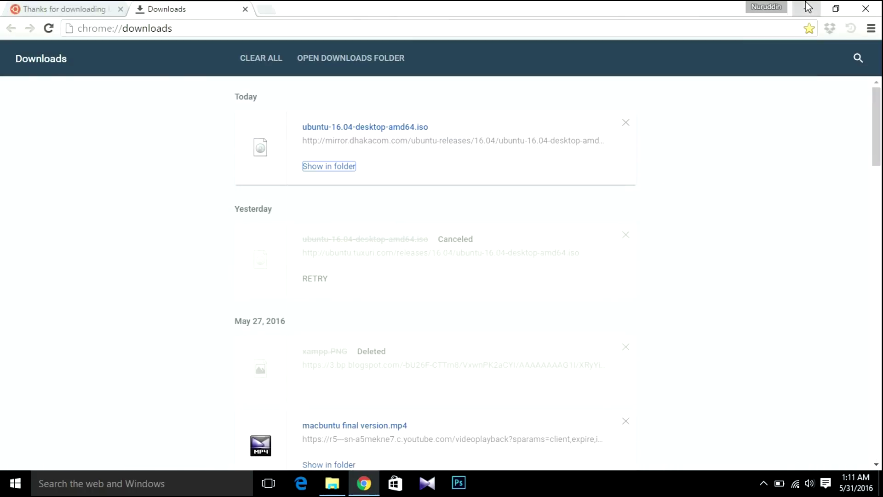
{"action": "left_click", "coordinate": [808, 6]}
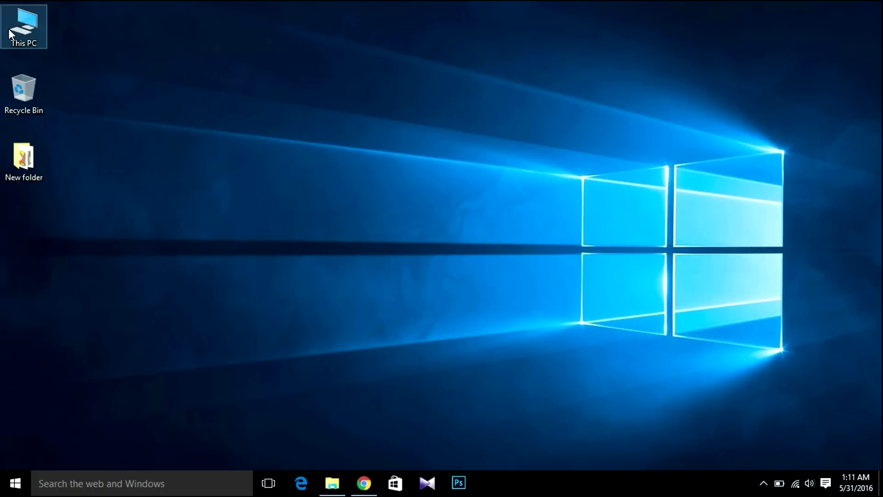
{"action": "right_click", "coordinate": [9, 29]}
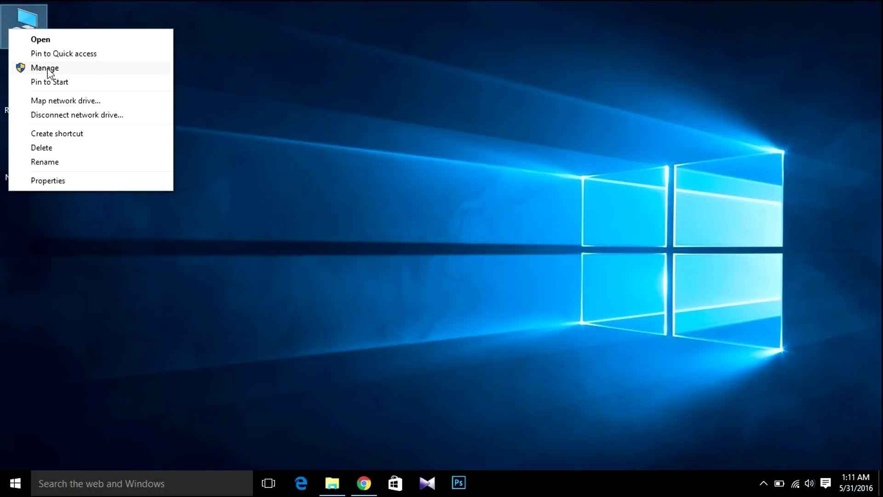
{"action": "left_click", "coordinate": [65, 179]}
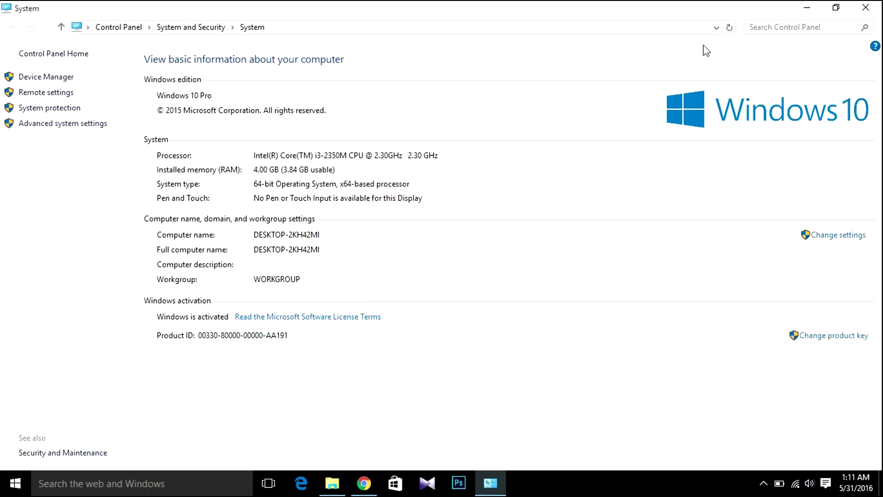
{"action": "left_click", "coordinate": [878, 6]}
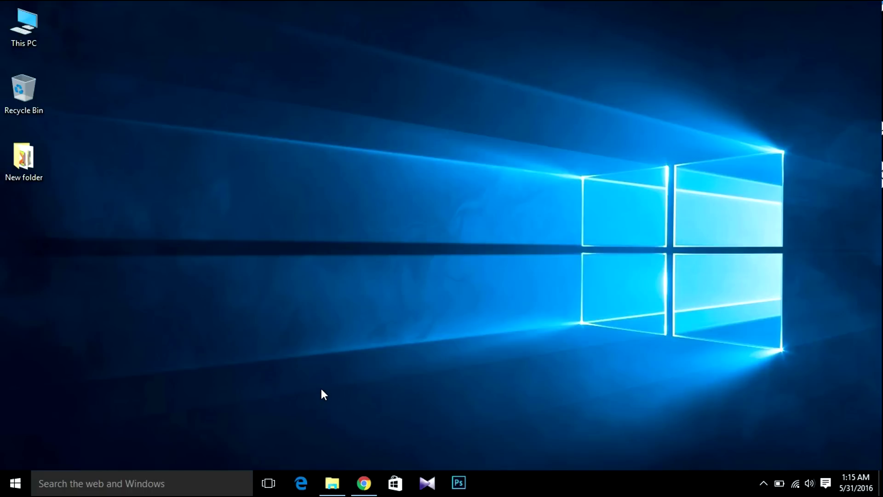
Search Google in Chrome for 'poweriso download filehippo'
{"action": "left_click", "coordinate": [364, 483]}
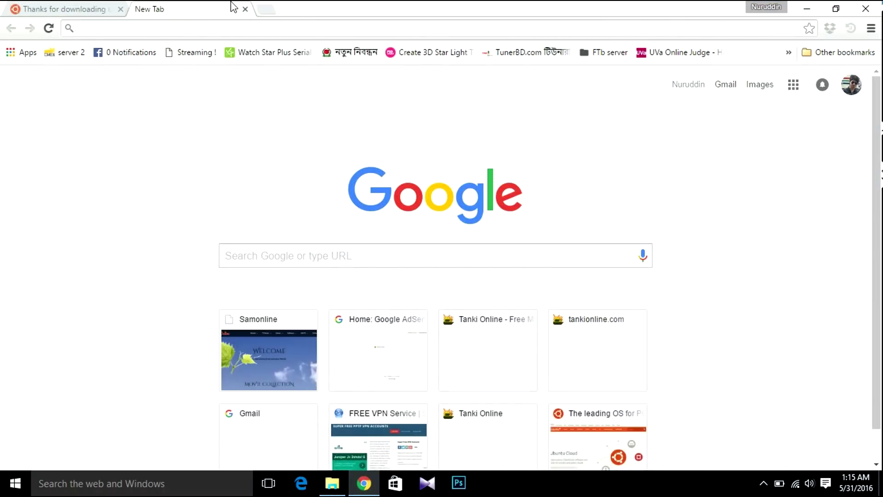
{"action": "type", "text": "pow"}
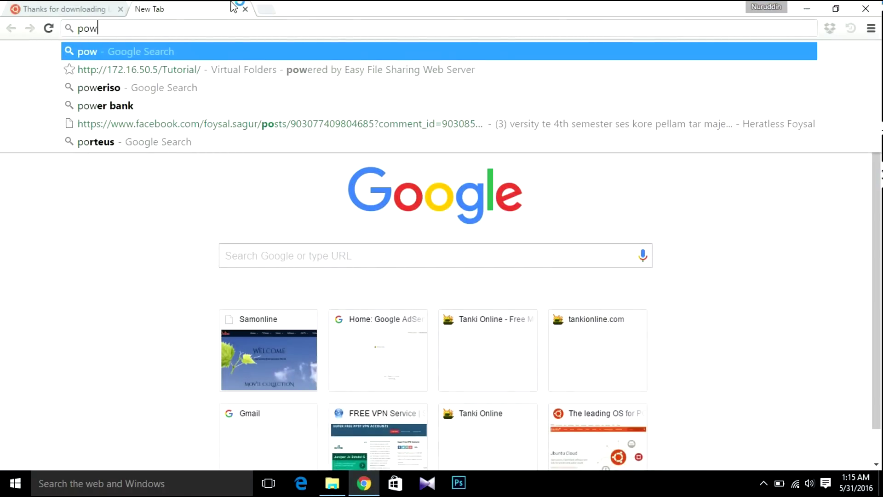
{"action": "type", "text": "er iso"}
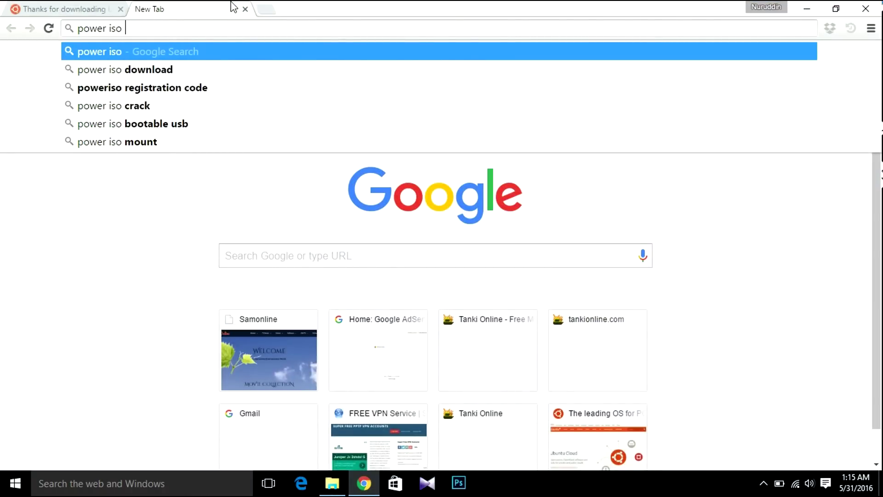
{"action": "key", "text": "Down"}
{"action": "type", "text": "file"}
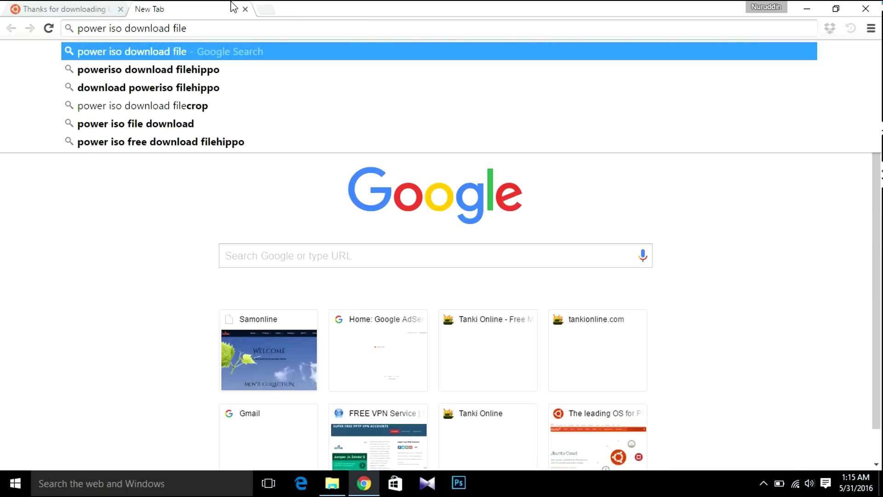
{"action": "key", "text": "Down"}
{"action": "key", "text": "Return"}
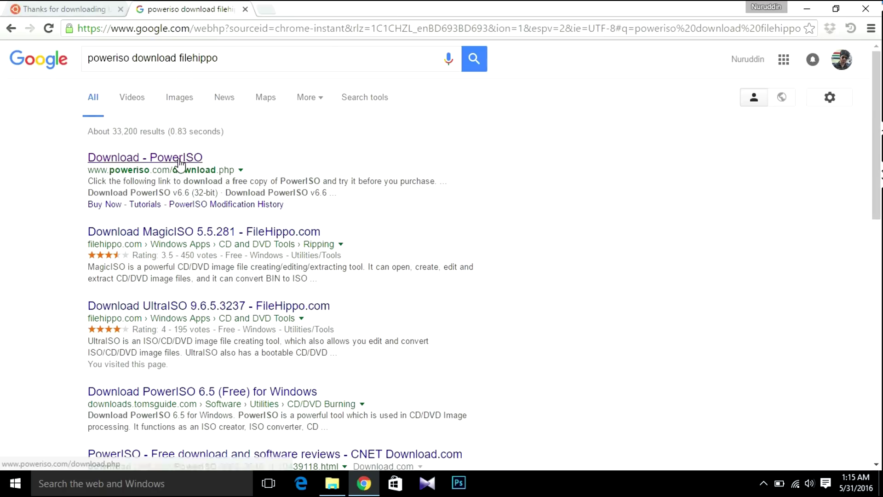
Download the PowerISO v6.6 (64-bit) installer from the official PowerISO download page
{"action": "left_click", "coordinate": [179, 161]}
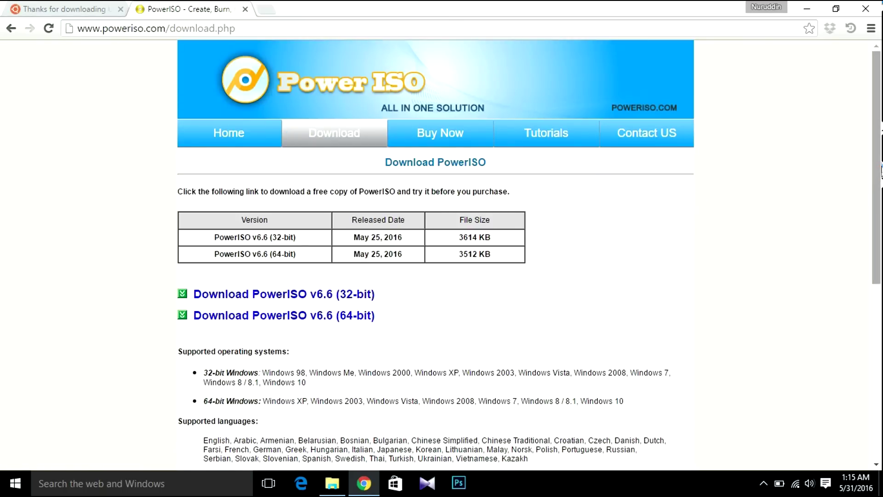
{"action": "left_click_drag", "start_coordinate": [876, 168], "coordinate": [877, 186]}
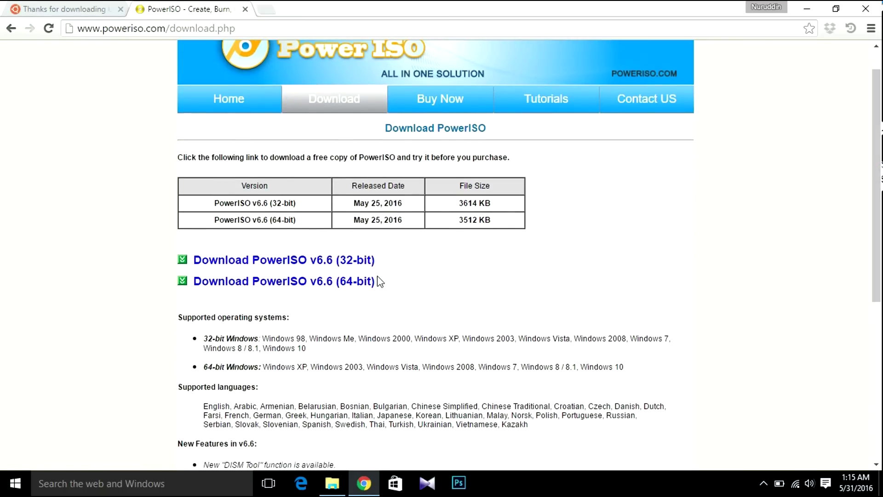
{"action": "left_click", "coordinate": [288, 287]}
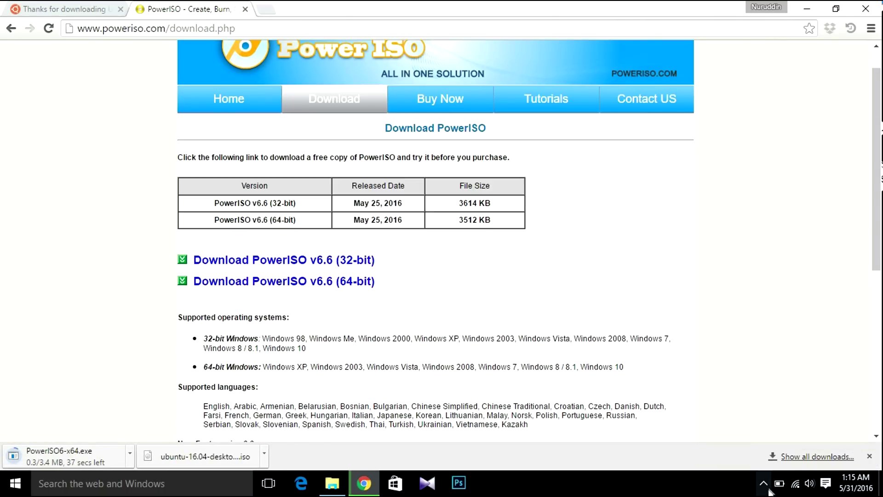
Run the downloaded PowerISO6-x64 installer and install PowerISO 6.6 with default settings
{"action": "left_click", "coordinate": [809, 457]}
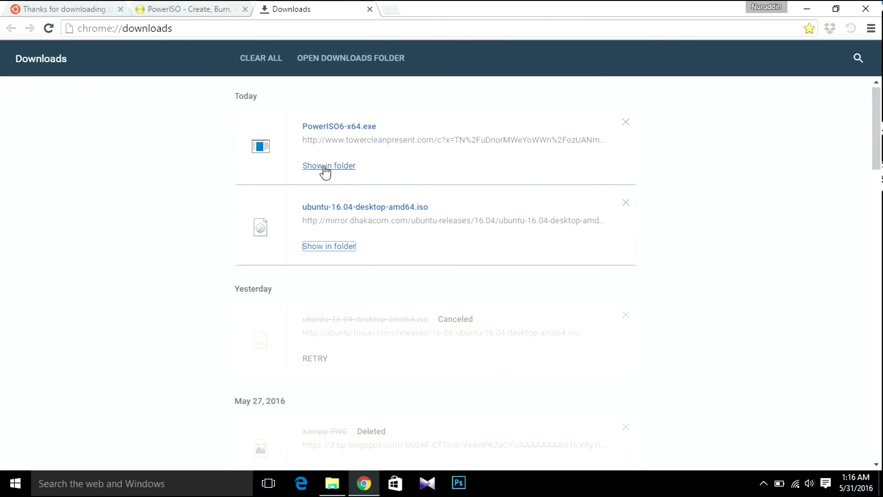
{"action": "left_click", "coordinate": [325, 167]}
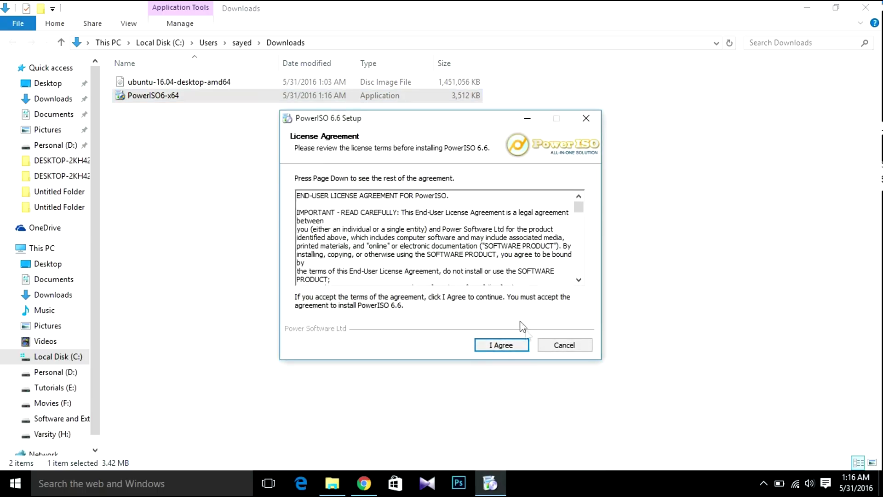
{"action": "left_click", "coordinate": [518, 344]}
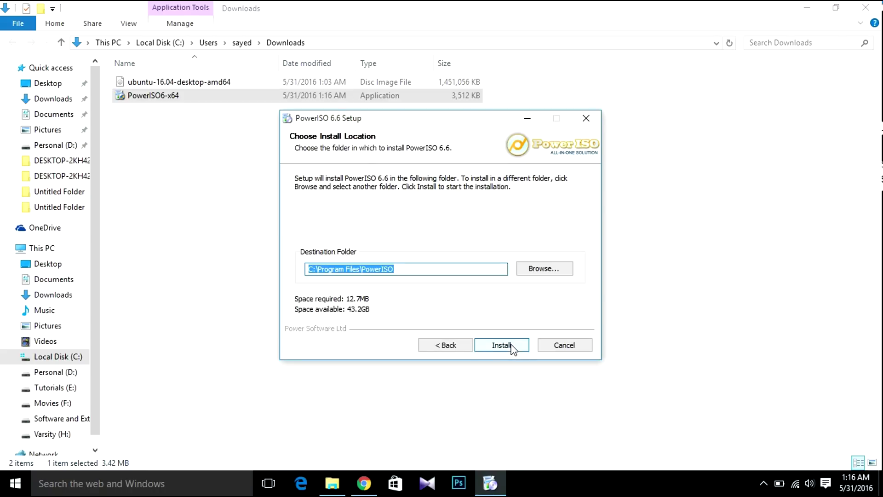
{"action": "left_click", "coordinate": [511, 347]}
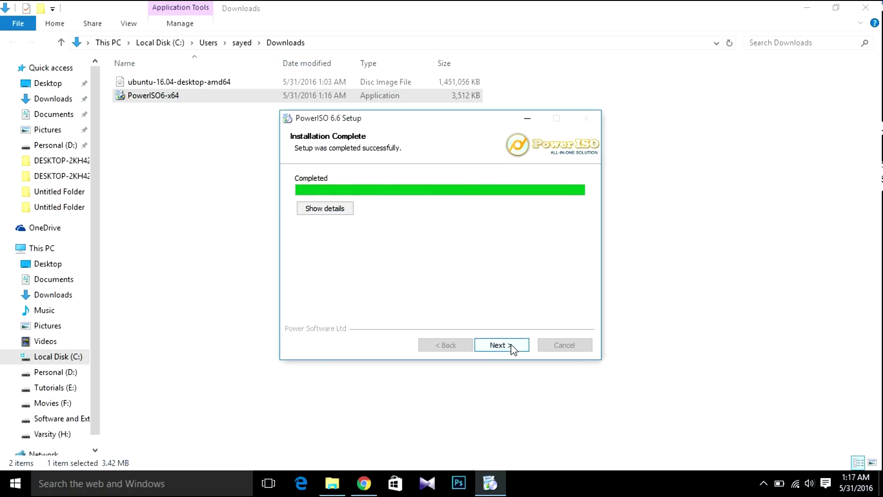
{"action": "left_click", "coordinate": [501, 345]}
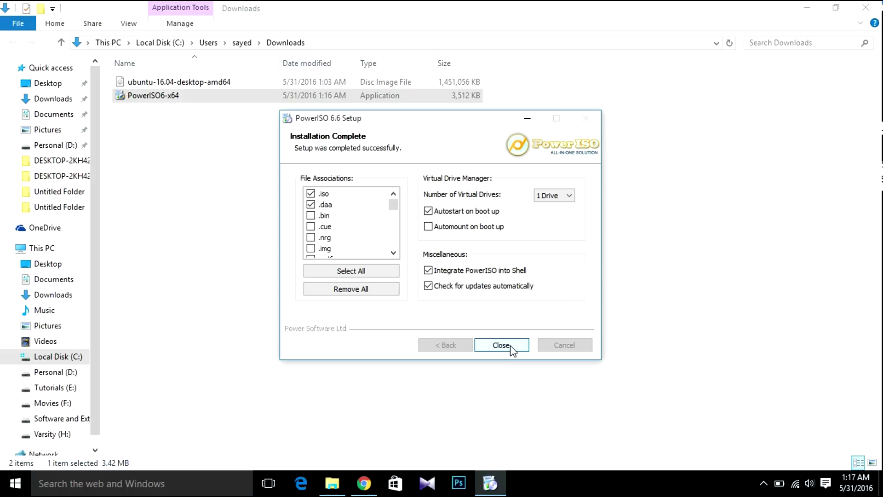
{"action": "left_click", "coordinate": [509, 348]}
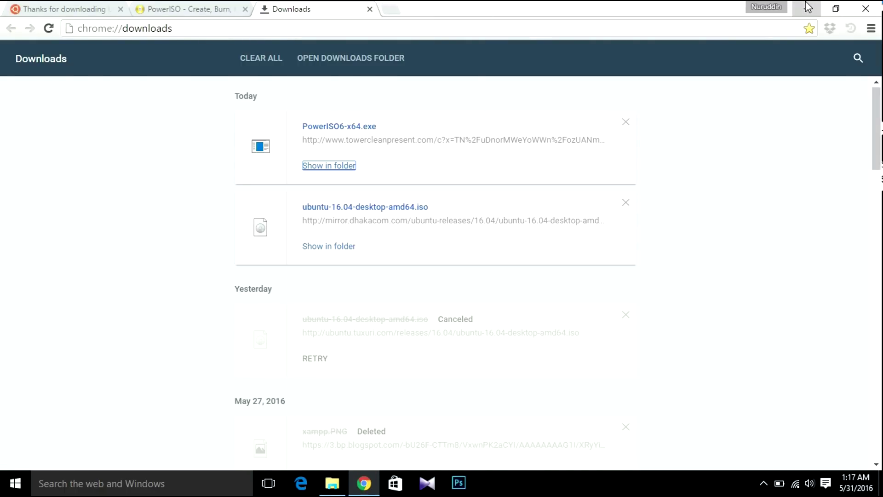
{"action": "left_click", "coordinate": [809, 8]}
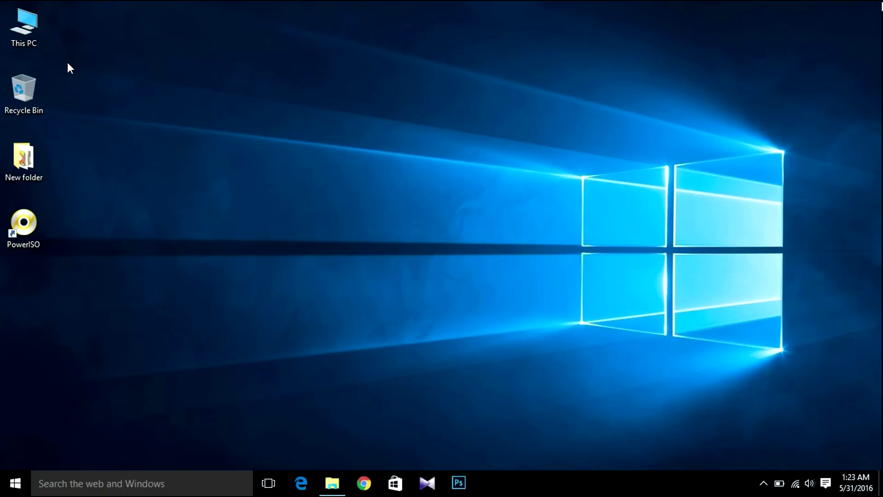
Quick-format Removable Disk (I:) as FAT32 from This PC
{"action": "double_click", "coordinate": [23, 25]}
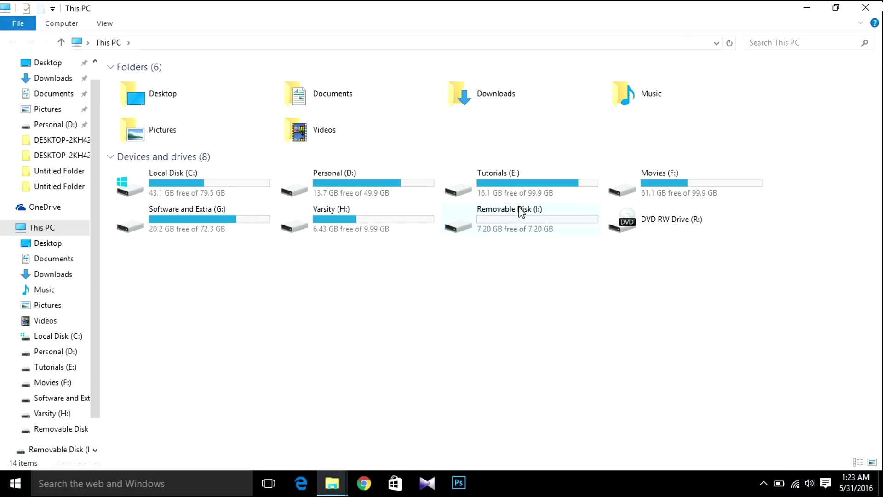
{"action": "left_click", "coordinate": [521, 212]}
{"action": "right_click", "coordinate": [520, 216]}
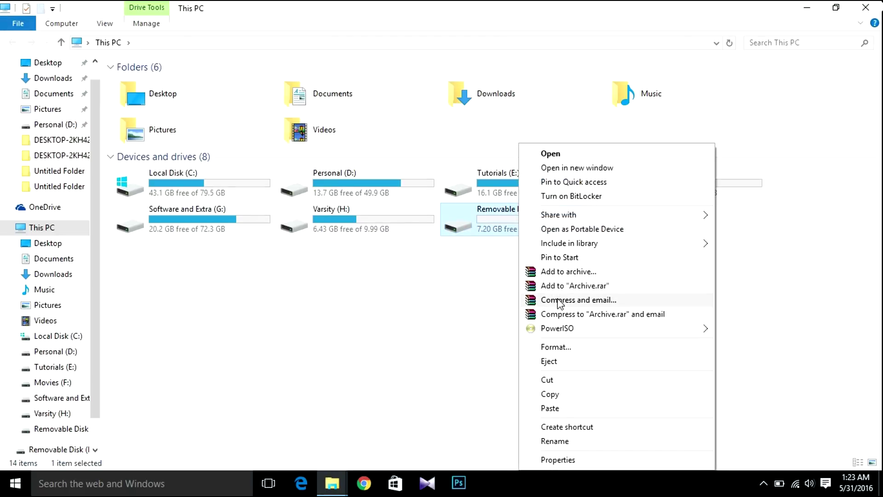
{"action": "left_click", "coordinate": [566, 348]}
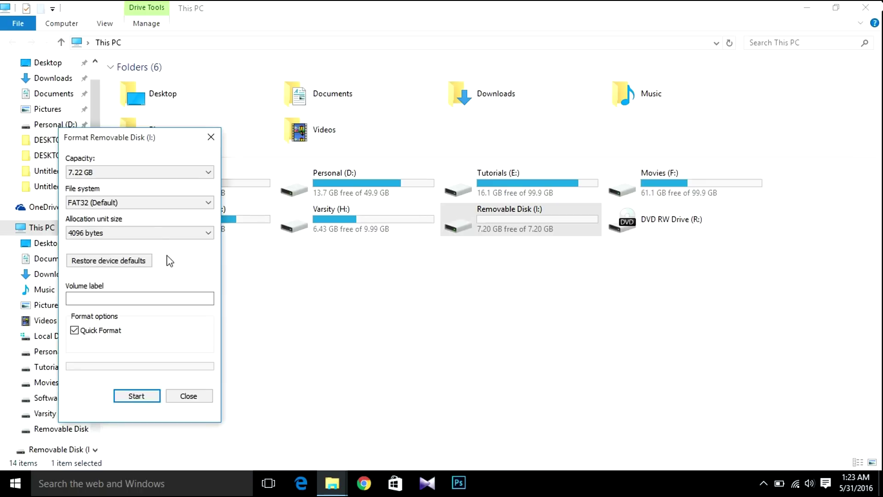
{"action": "left_click", "coordinate": [138, 396]}
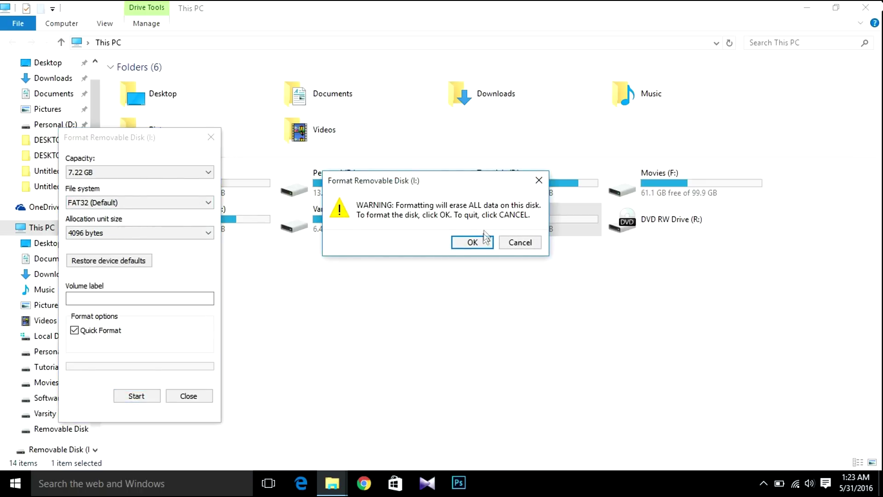
{"action": "left_click", "coordinate": [473, 242]}
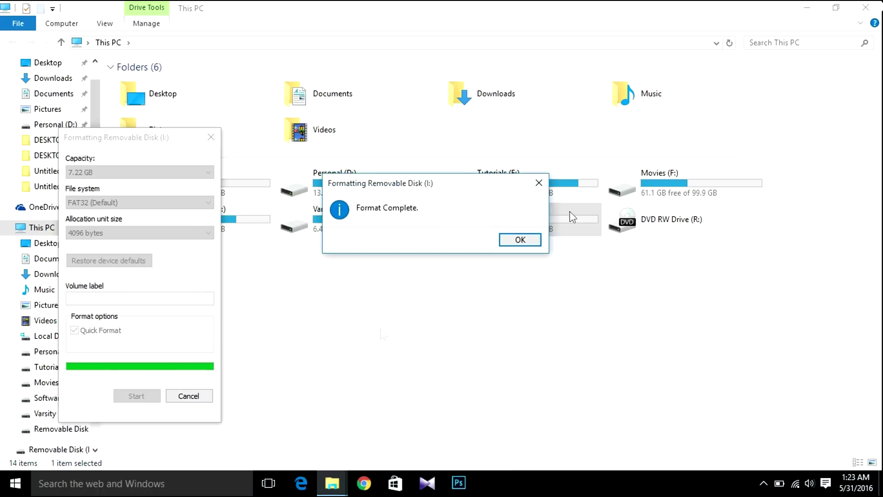
{"action": "left_click", "coordinate": [536, 239]}
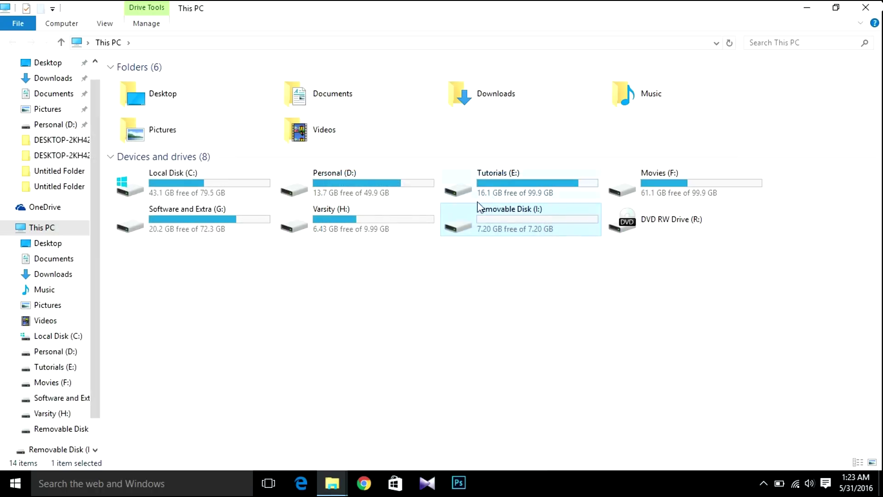
Open ubuntu-16.04-desktop-amd64 ISO from the Downloads folder in PowerISO
{"action": "double_click", "coordinate": [494, 94]}
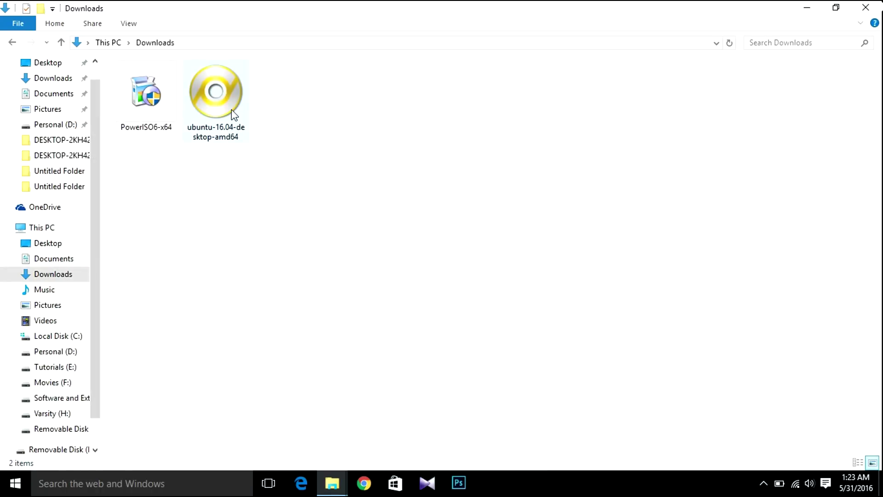
{"action": "left_click", "coordinate": [232, 111]}
{"action": "right_click", "coordinate": [233, 113]}
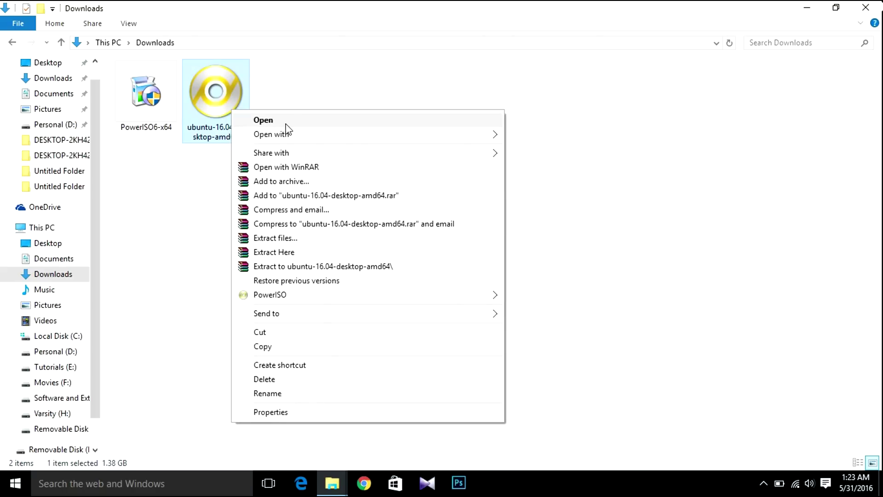
{"action": "left_click", "coordinate": [286, 122]}
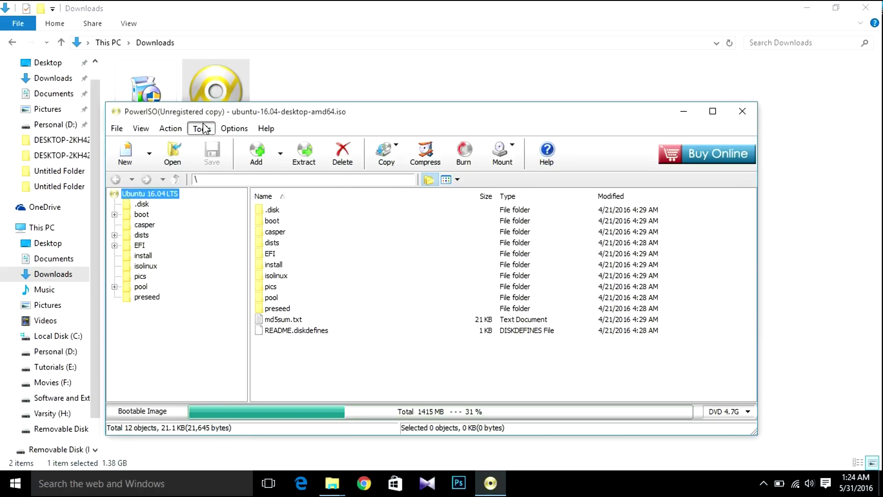
Write the ISO to the USB drive with Tools > Create bootable USB drive
{"action": "left_click", "coordinate": [202, 129]}
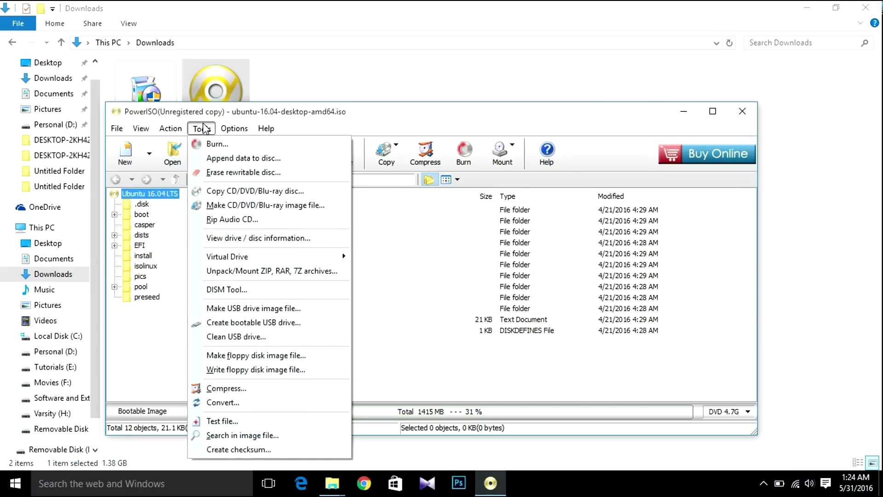
{"action": "left_click", "coordinate": [276, 323]}
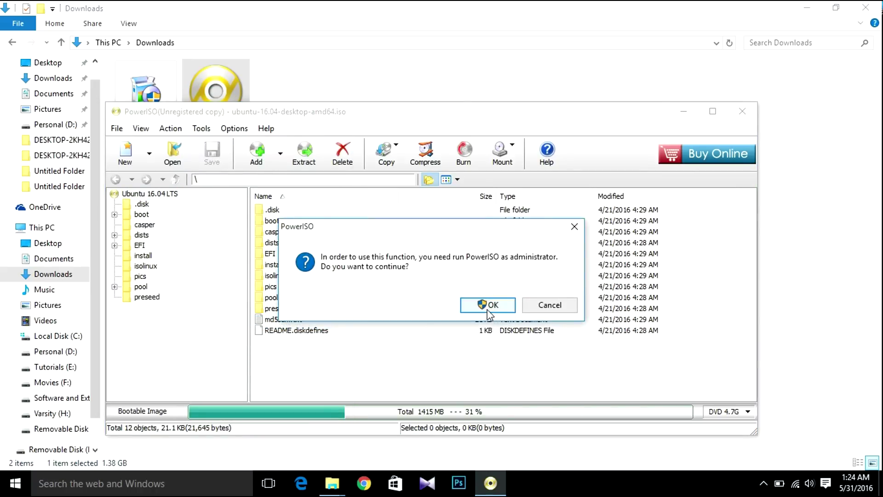
{"action": "left_click", "coordinate": [488, 307]}
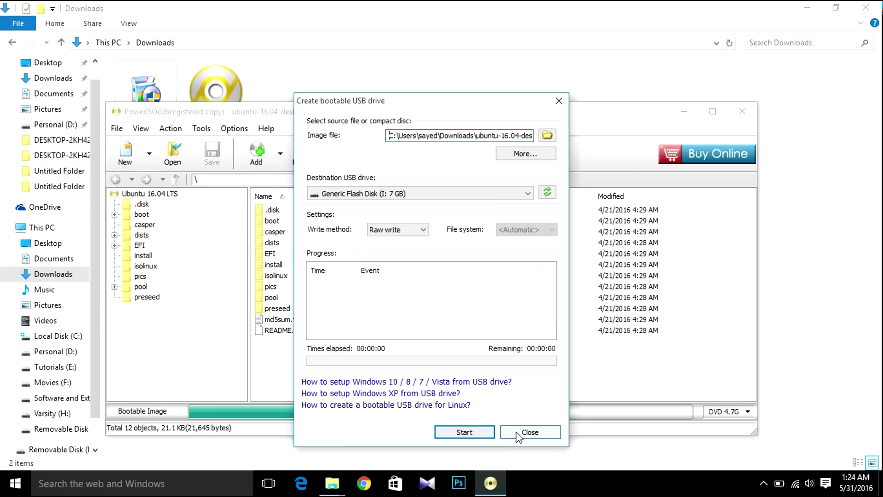
{"action": "left_click", "coordinate": [488, 437]}
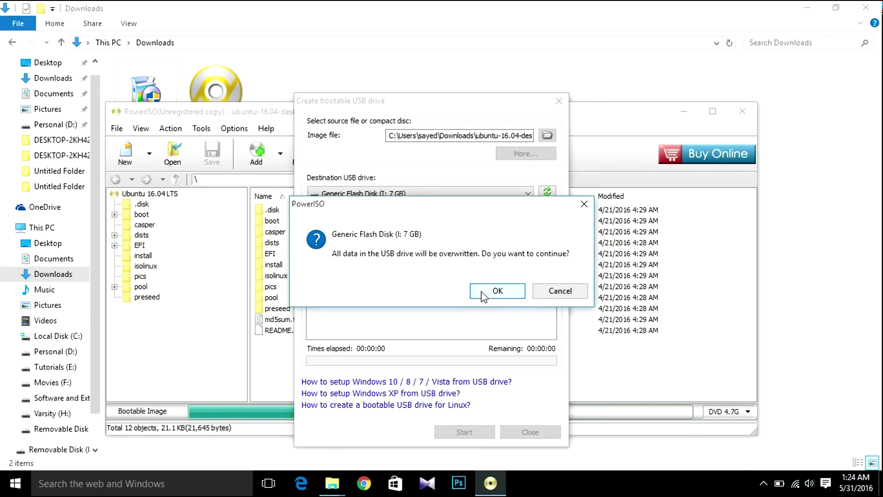
{"action": "left_click", "coordinate": [481, 291]}
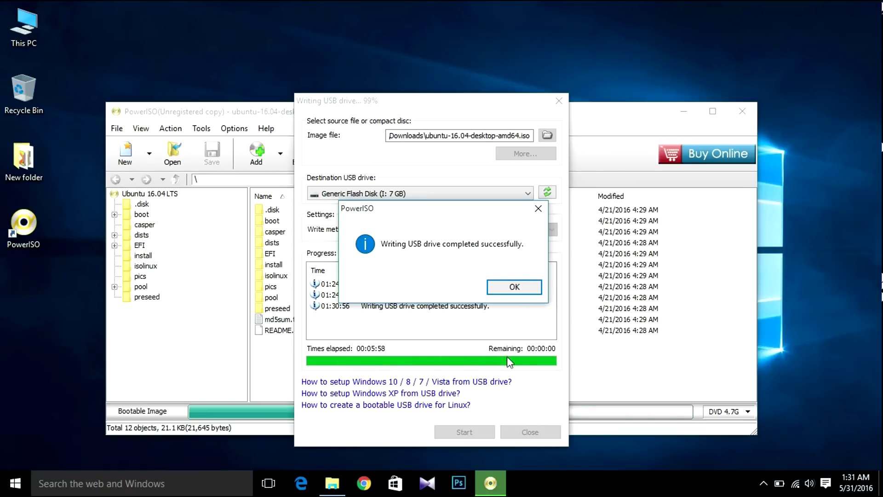
{"action": "left_click", "coordinate": [516, 291]}
{"action": "left_click", "coordinate": [530, 431]}
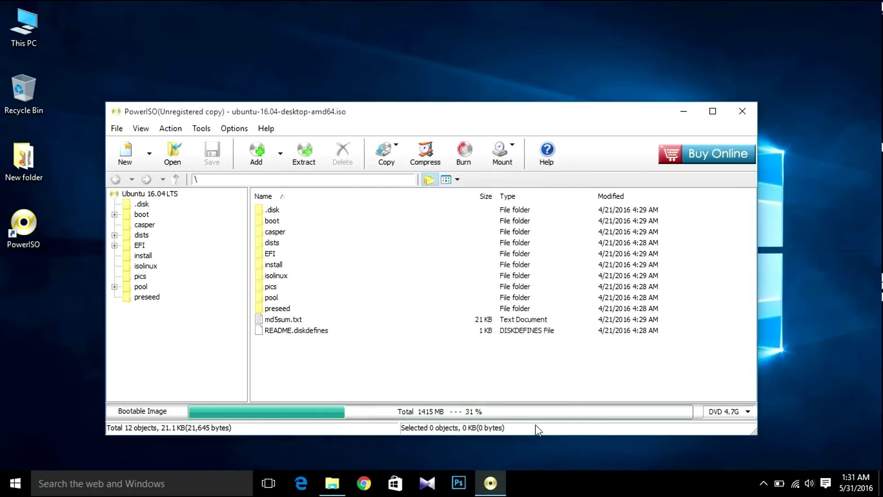
Close PowerISO and restart the computer
{"action": "left_click", "coordinate": [743, 111]}
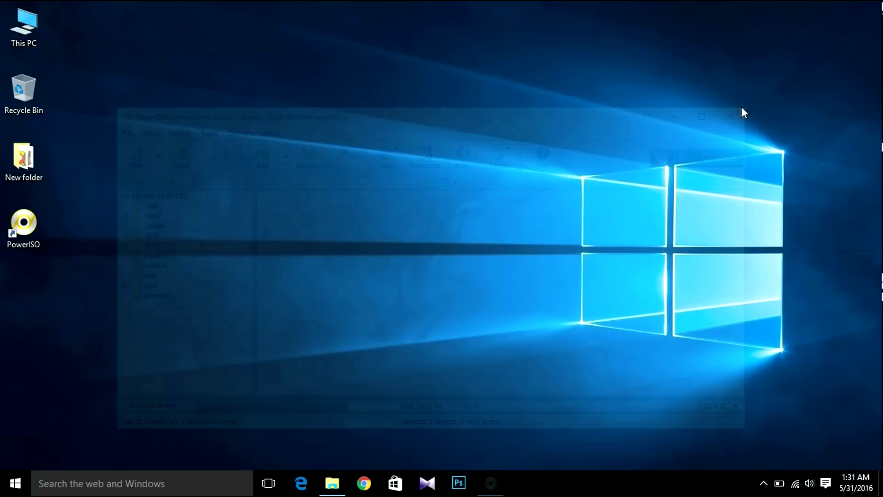
{"action": "left_click", "coordinate": [16, 483]}
{"action": "left_click", "coordinate": [48, 430]}
{"action": "left_click", "coordinate": [48, 430]}
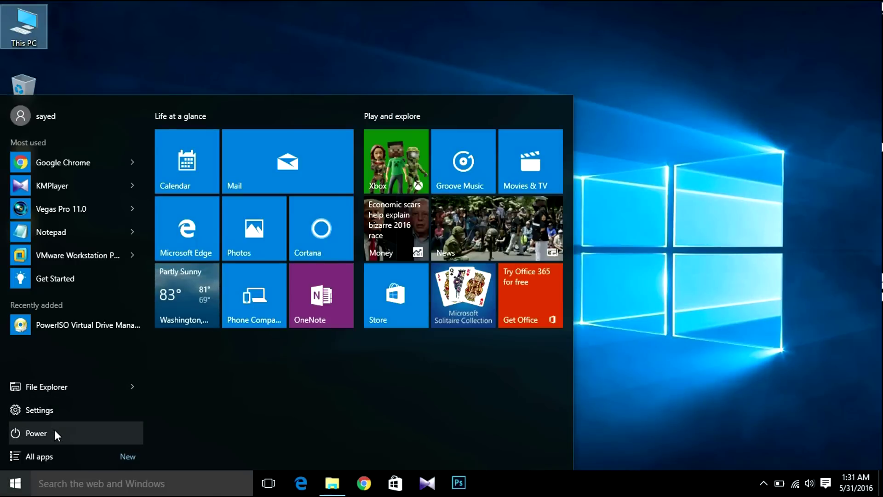
{"action": "left_click", "coordinate": [54, 432]}
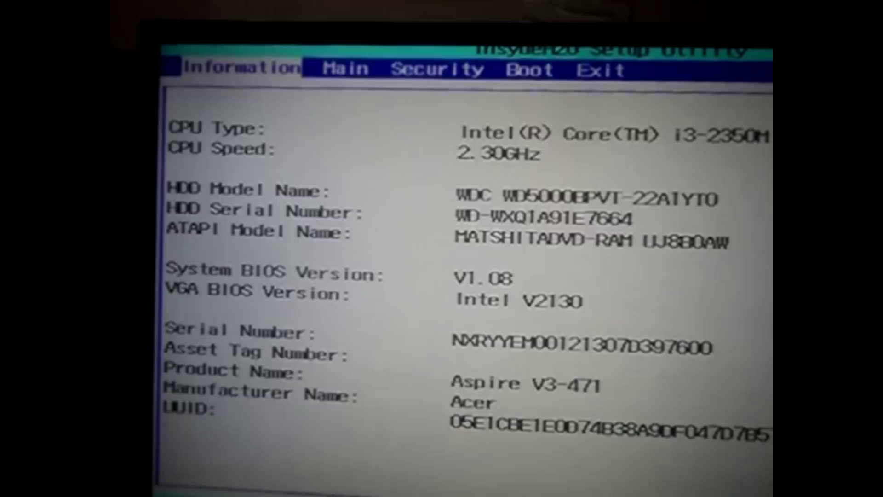
On the Boot tab, move USB HDD to position 1 of the boot priority order
{"action": "key", "text": "Right"}
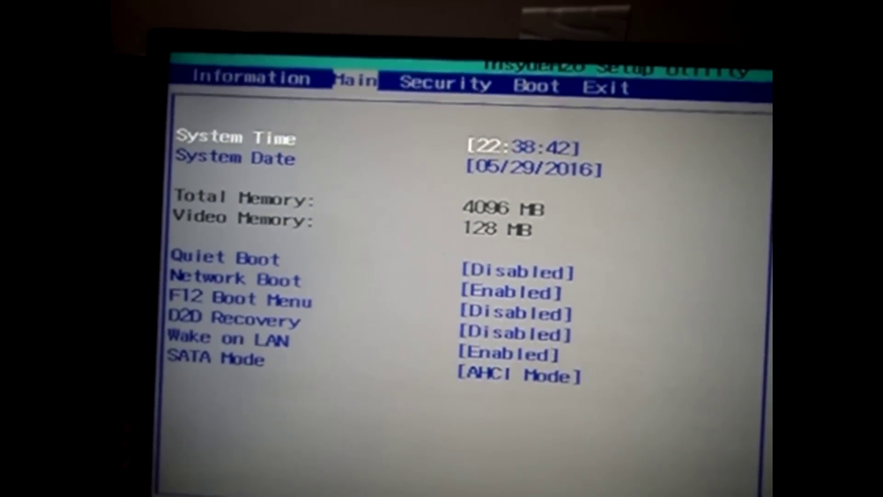
{"action": "key", "text": "Right"}
{"action": "key", "text": "Right"}
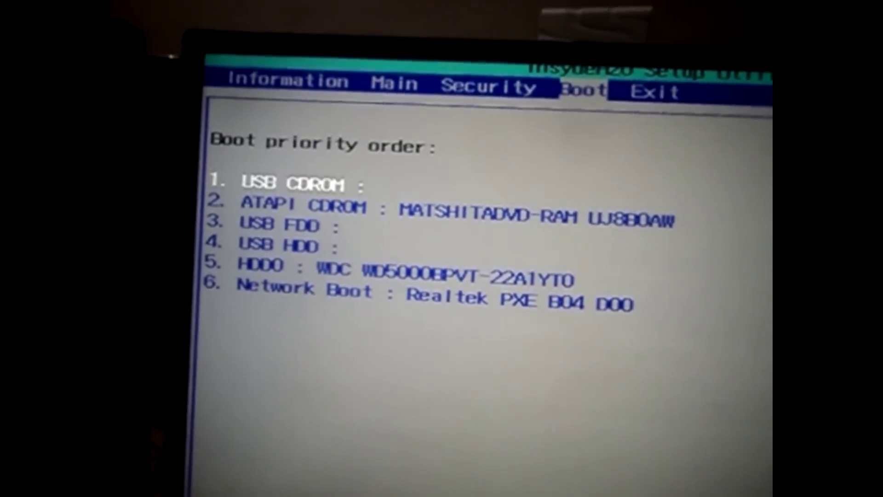
{"action": "key", "text": "Down"}
{"action": "key", "text": "Down"}
{"action": "key", "text": "Down"}
{"action": "key", "text": "Up"}
{"action": "key", "text": "Up"}
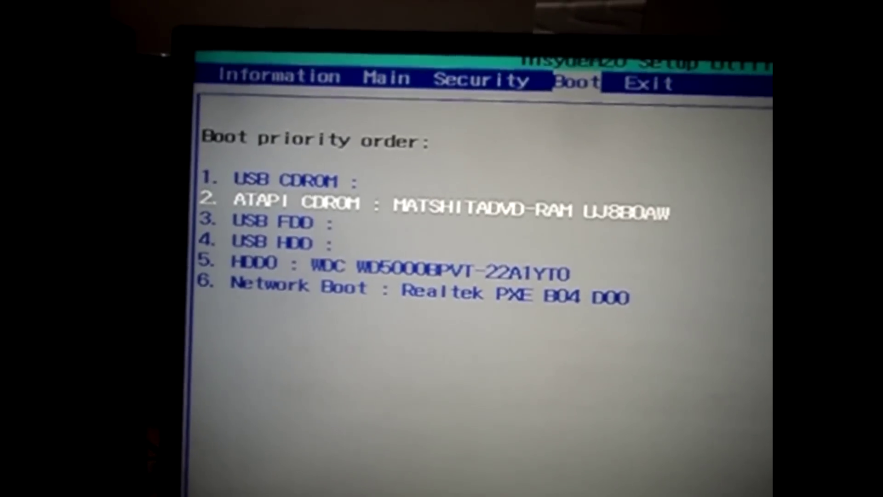
{"action": "key", "text": "F5"}
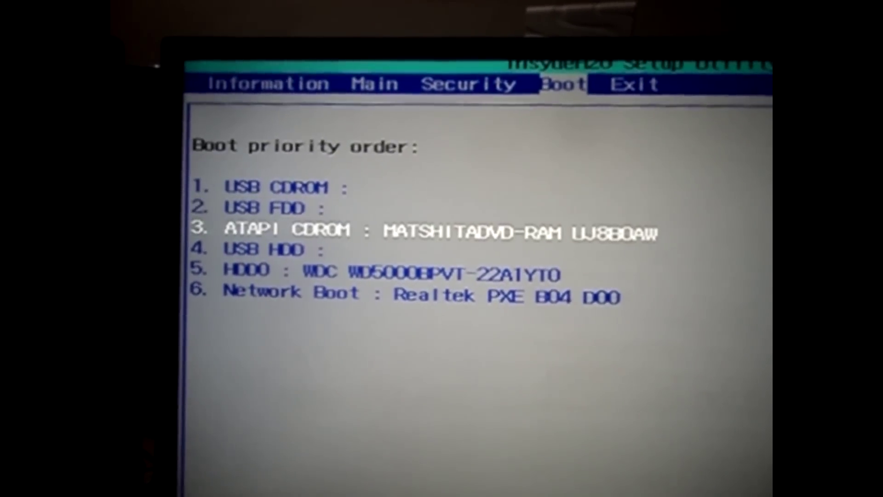
{"action": "key", "text": "F6"}
{"action": "key", "text": "F6"}
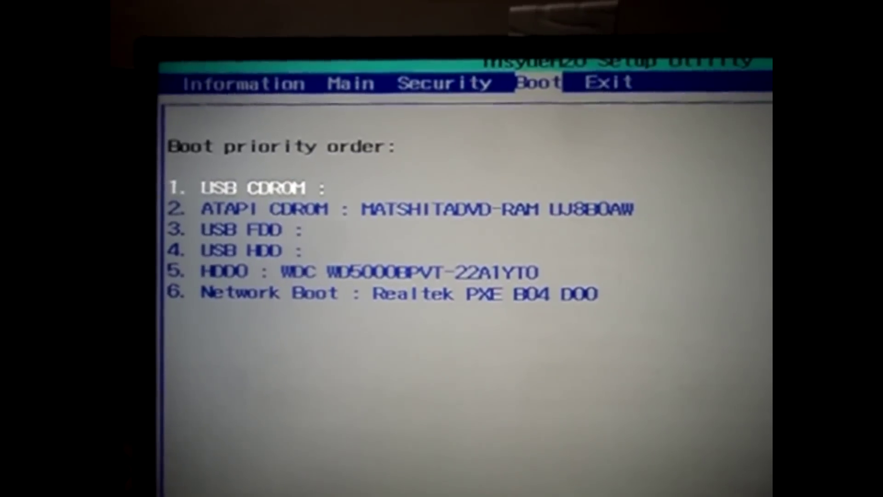
{"action": "key", "text": "Down"}
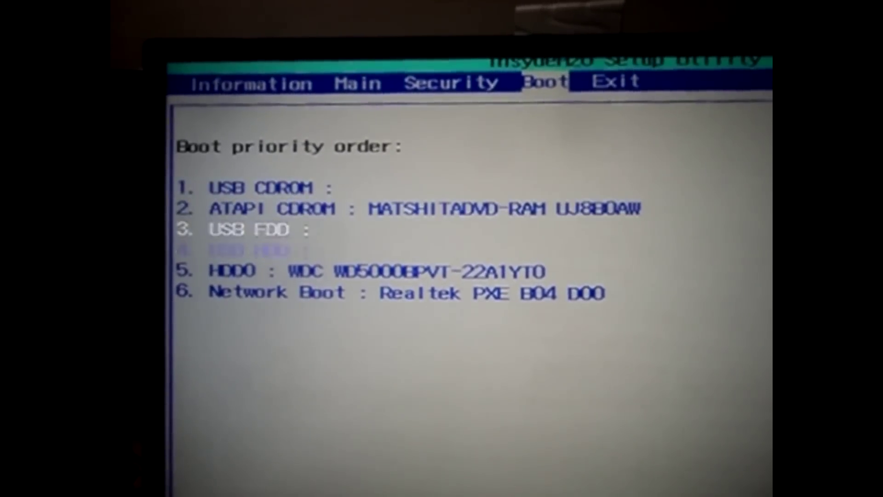
{"action": "key", "text": "Down"}
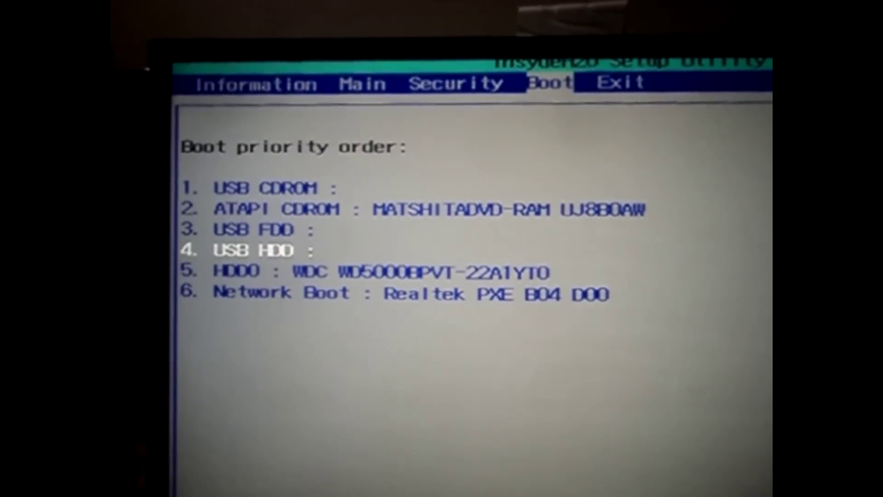
{"action": "key", "text": "F5"}
{"action": "key", "text": "F6"}
{"action": "key", "text": "F6"}
{"action": "key", "text": "F6"}
{"action": "key", "text": "F6"}
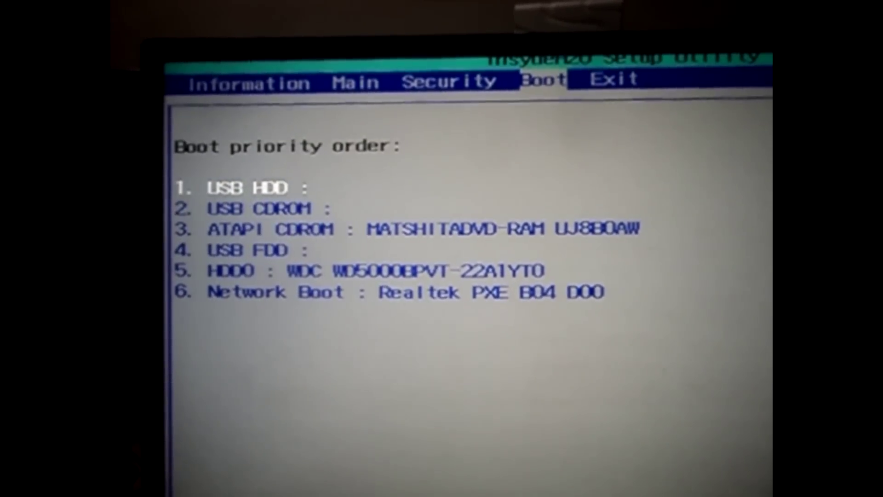
{"action": "key", "text": "Down"}
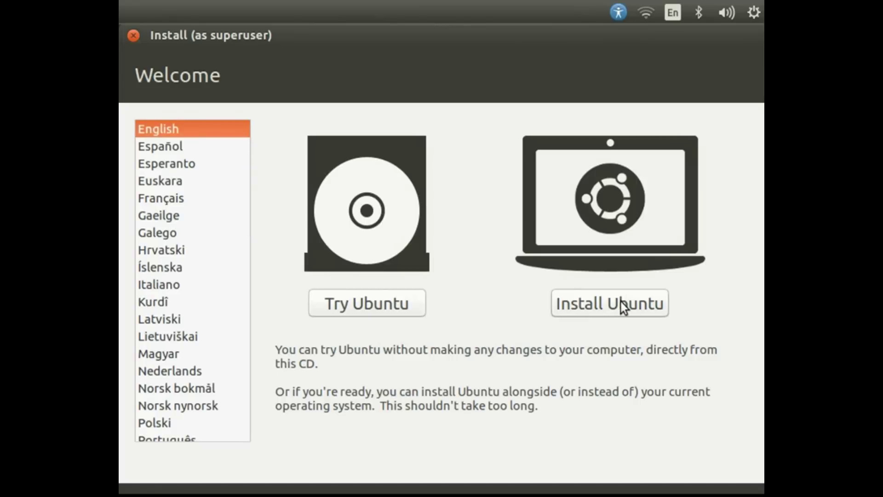
Start the Ubuntu install with third-party graphics, Wi-Fi and media software enabled
{"action": "left_click", "coordinate": [594, 305]}
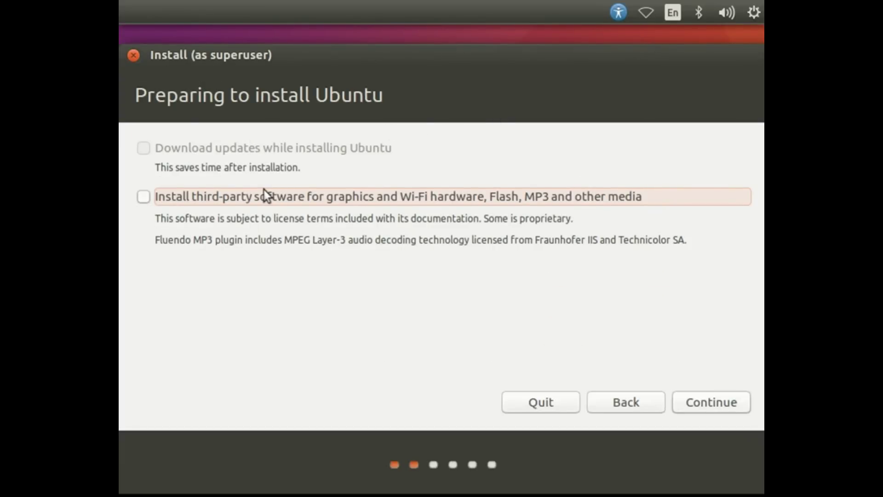
{"action": "left_click", "coordinate": [148, 199]}
{"action": "left_click", "coordinate": [703, 401]}
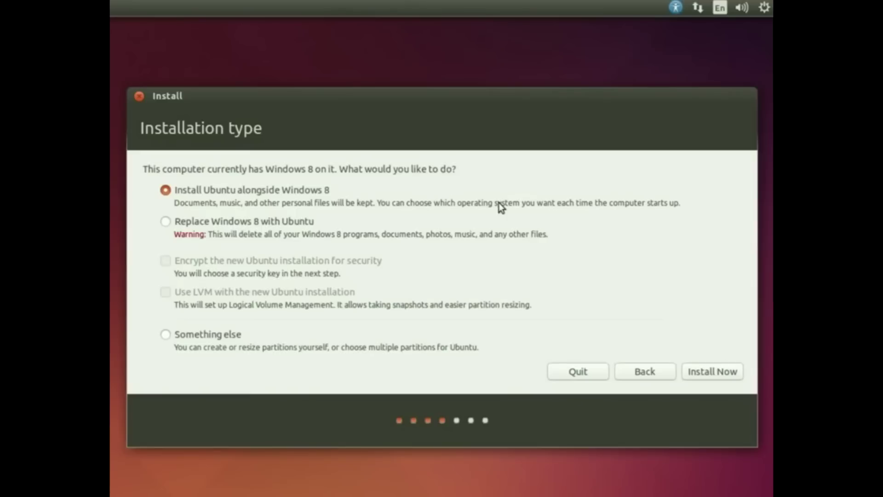
Choose 'Something else' as the installation type to open the /dev/sda partition editor
{"action": "left_click", "coordinate": [166, 336]}
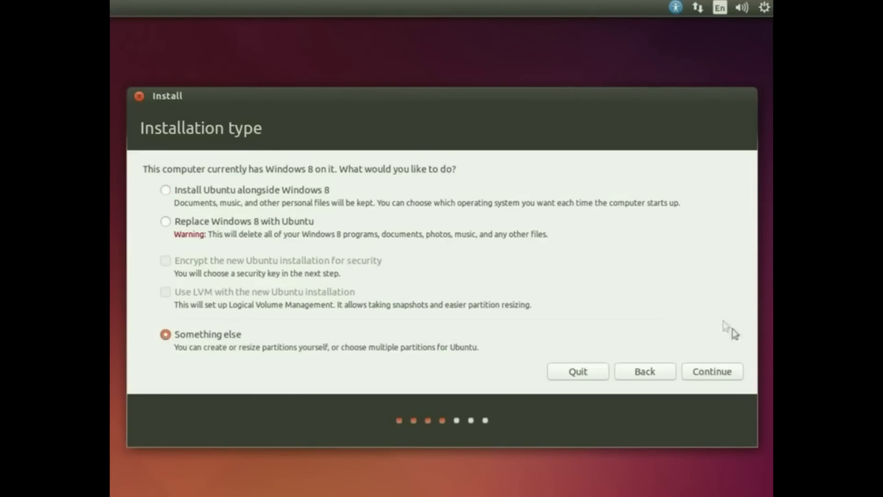
{"action": "left_click", "coordinate": [703, 372]}
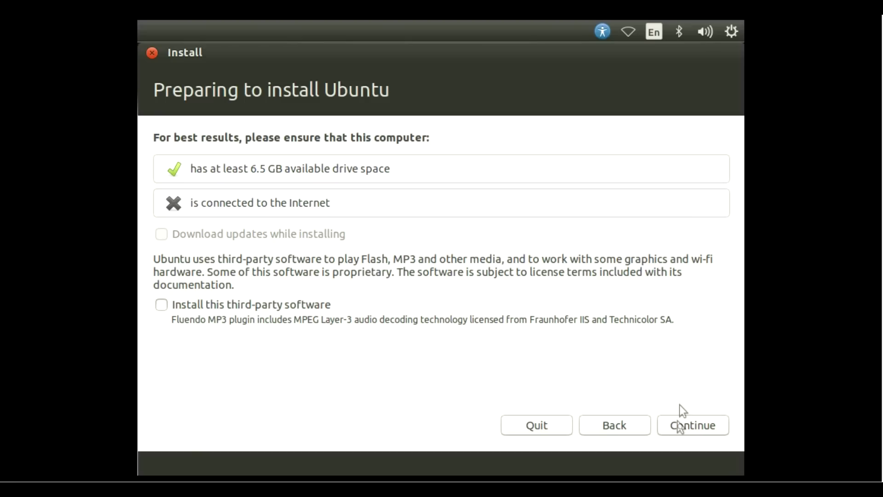
{"action": "left_click", "coordinate": [682, 424]}
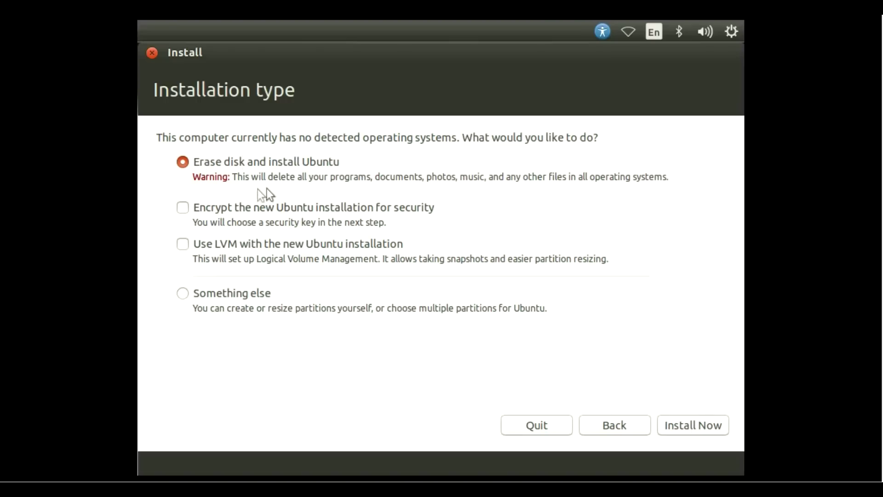
{"action": "left_click", "coordinate": [183, 294]}
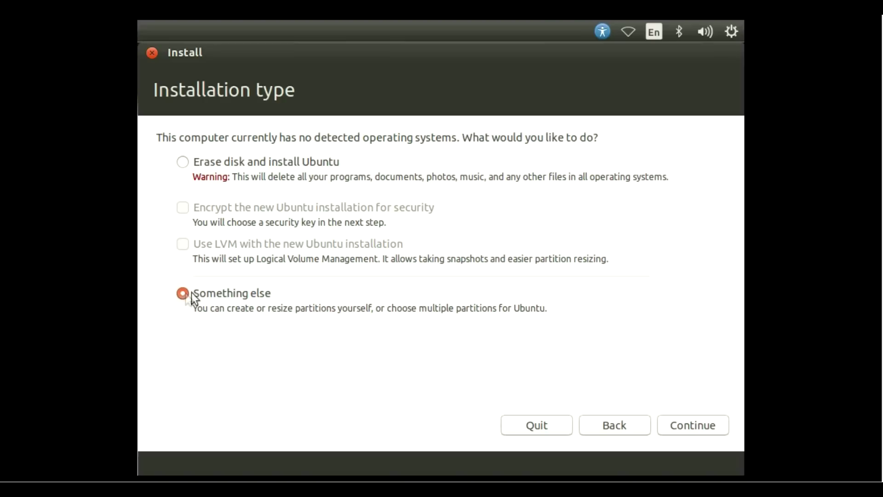
{"action": "left_click", "coordinate": [684, 423]}
Create a new partition table on /dev/sda and add a 20240 MB Ext2 primary partition
{"action": "left_click", "coordinate": [604, 344]}
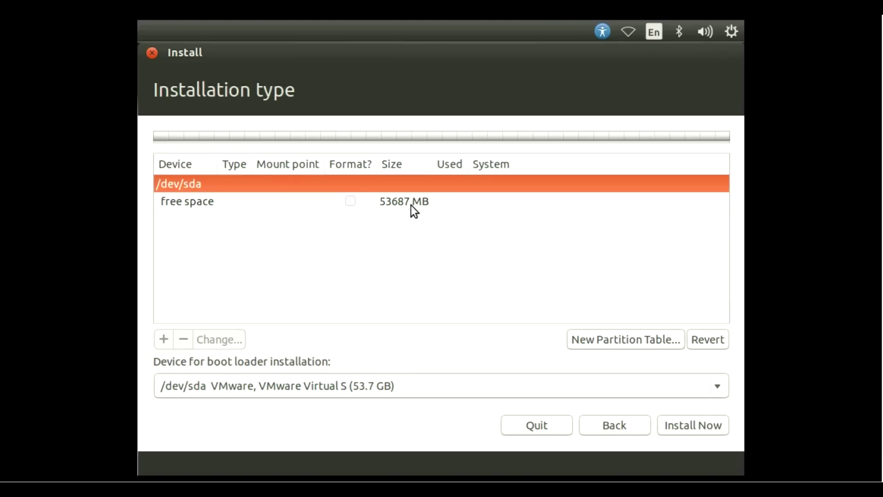
{"action": "left_click", "coordinate": [406, 205]}
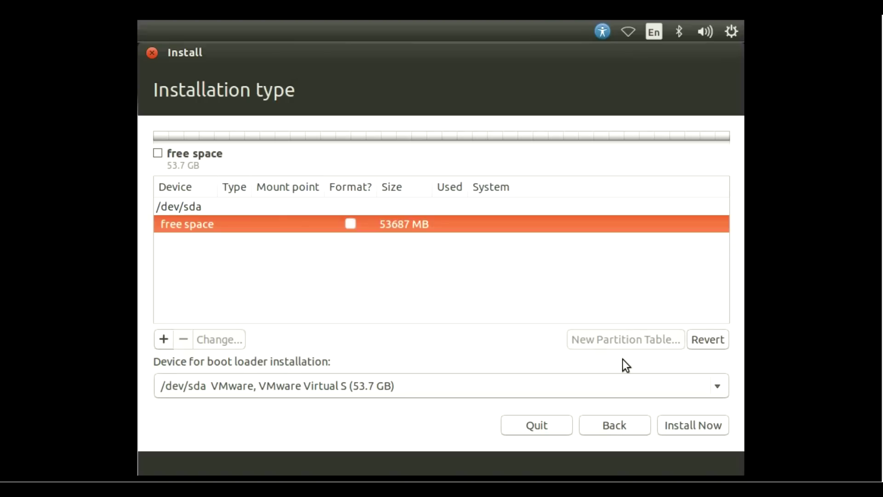
{"action": "left_click", "coordinate": [165, 346]}
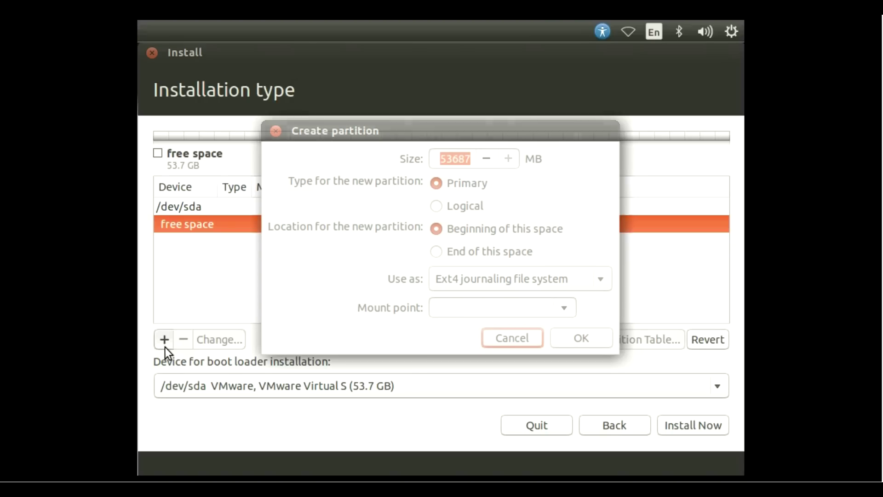
{"action": "left_click", "coordinate": [499, 275]}
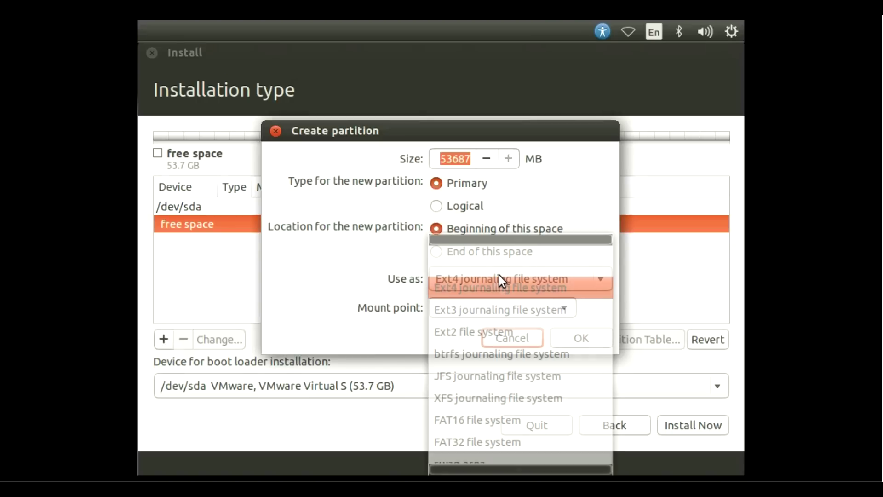
{"action": "left_click", "coordinate": [473, 329]}
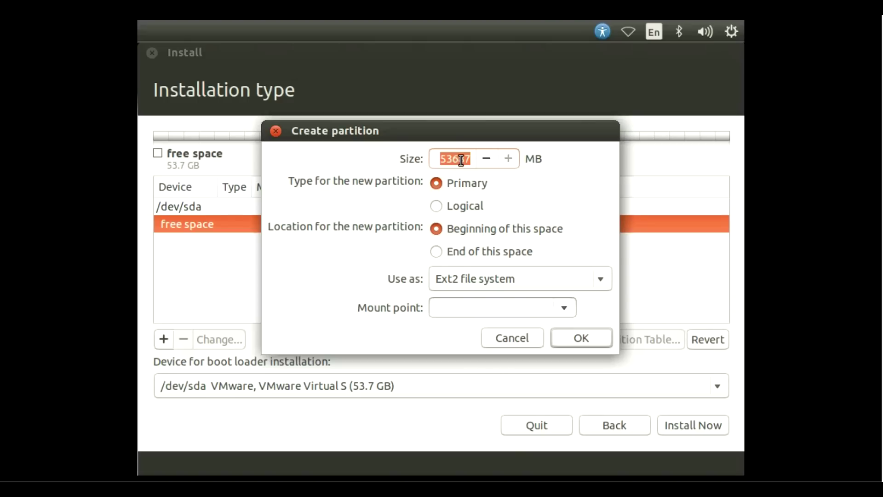
{"action": "type", "text": "20240"}
{"action": "left_click", "coordinate": [583, 338]}
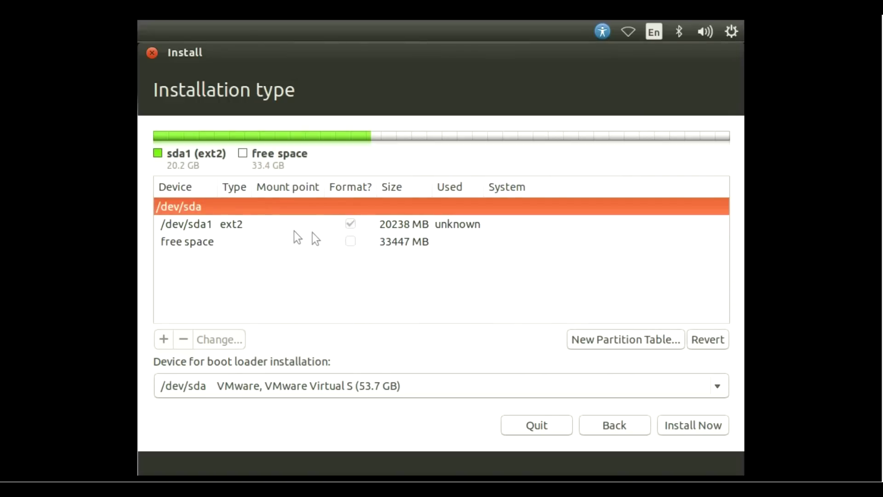
{"action": "left_click", "coordinate": [256, 225]}
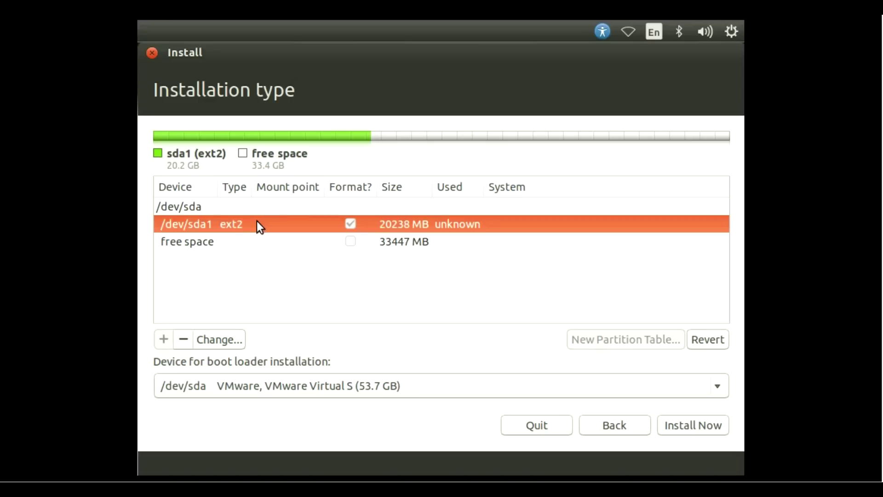
Create a 2024 MB logical swap partition (/dev/sda5) from the free space
{"action": "left_click", "coordinate": [243, 242]}
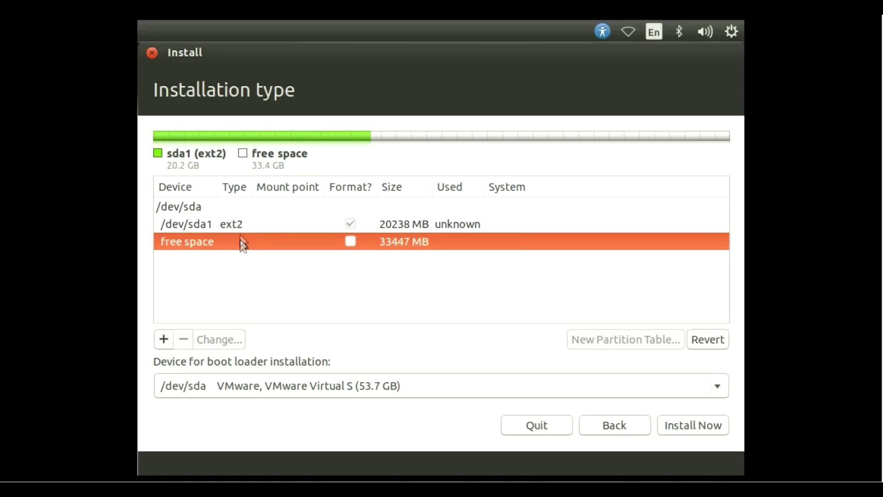
{"action": "left_click", "coordinate": [169, 344]}
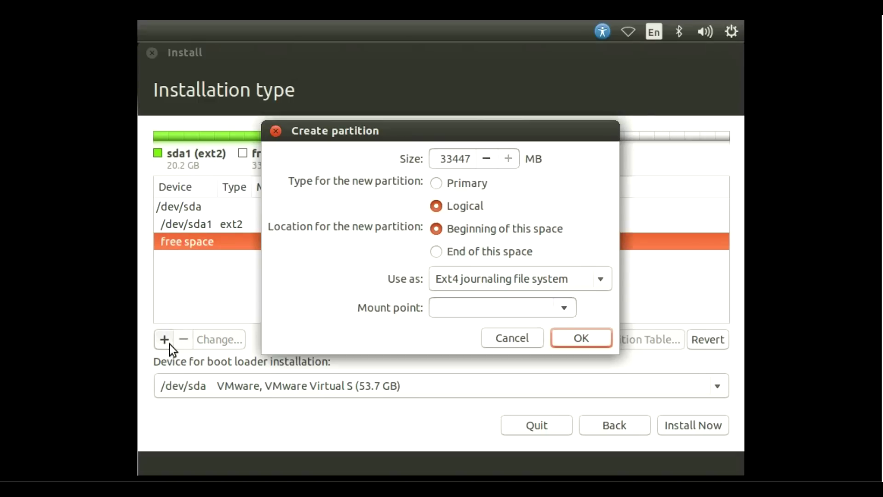
{"action": "left_click", "coordinate": [462, 161]}
{"action": "double_click", "coordinate": [462, 161]}
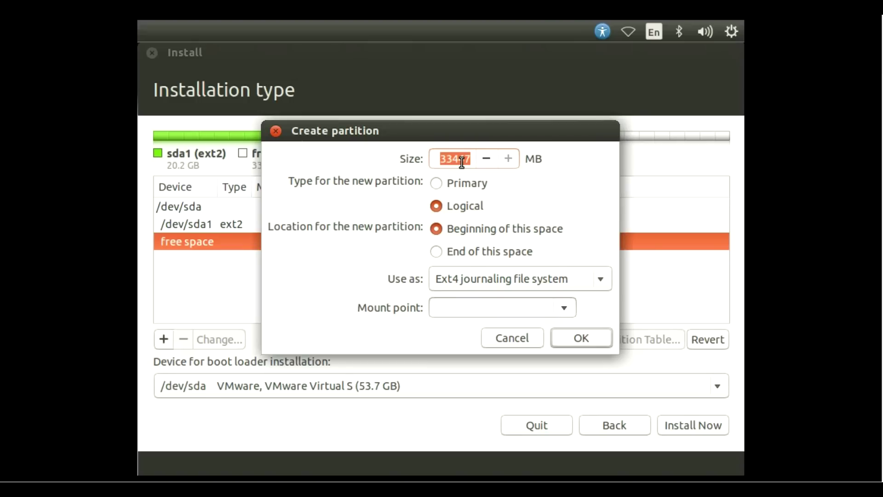
{"action": "type", "text": "2024"}
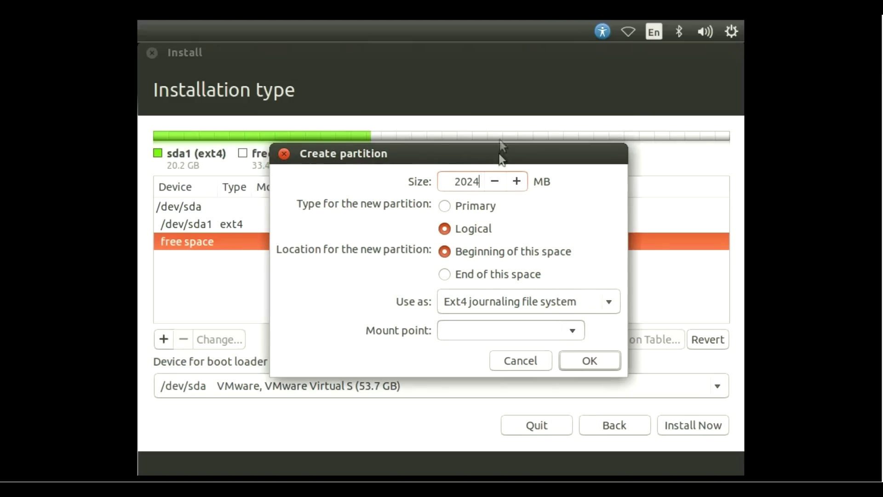
{"action": "left_click", "coordinate": [463, 300]}
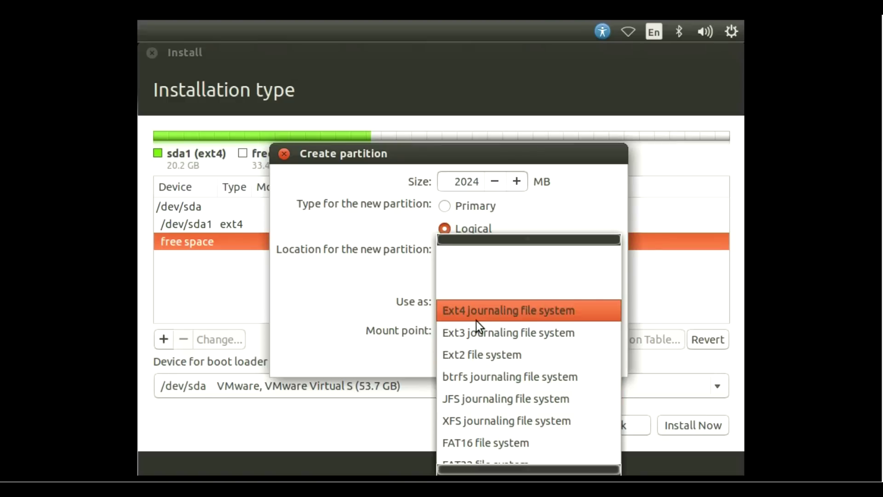
{"action": "key", "text": "Down"}
{"action": "key", "text": "Down"}
{"action": "key", "text": "Down"}
{"action": "key", "text": "Down"}
{"action": "key", "text": "Down"}
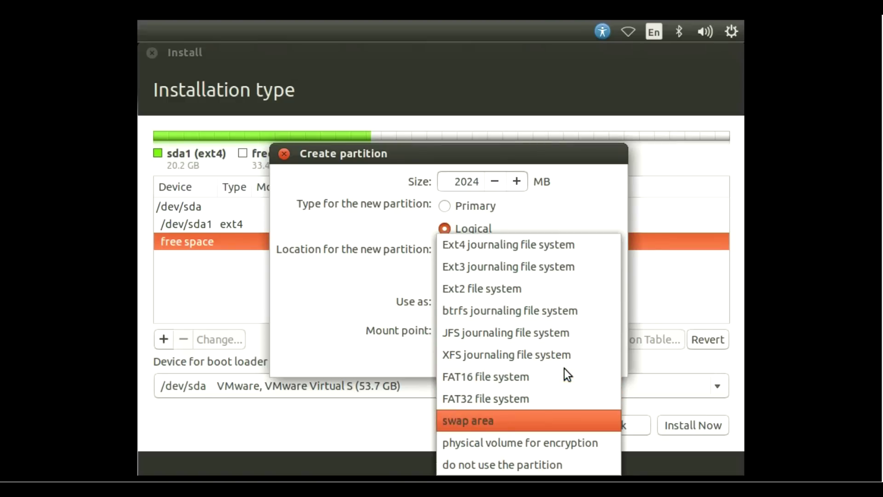
{"action": "left_click", "coordinate": [499, 420]}
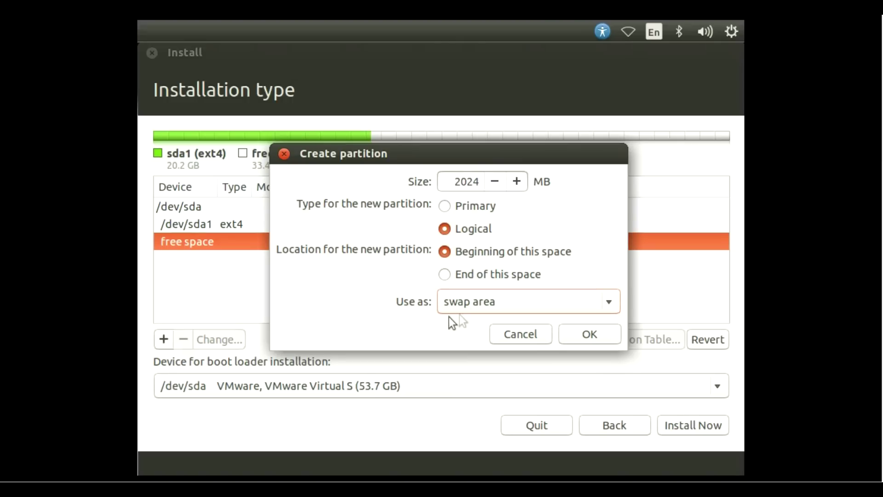
{"action": "left_click", "coordinate": [573, 330]}
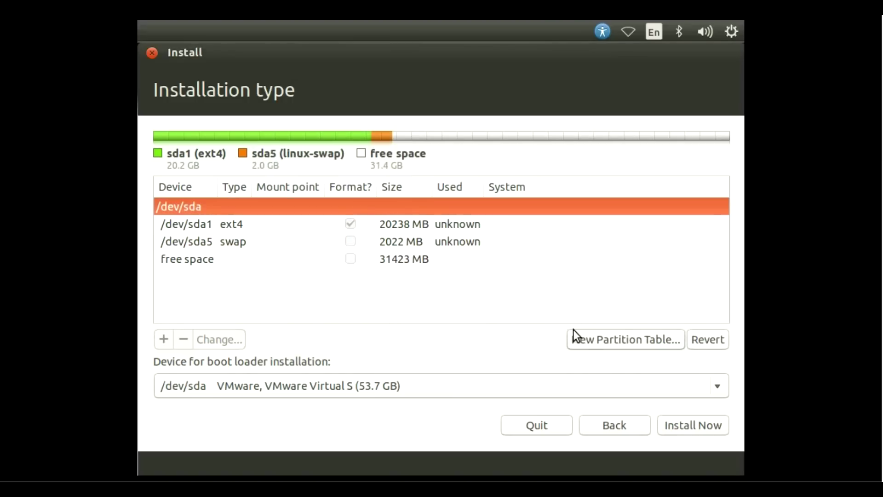
Create a logical Ext4 journaling partition, /dev/sda6, mounted at / in the remaining space
{"action": "left_click", "coordinate": [290, 265]}
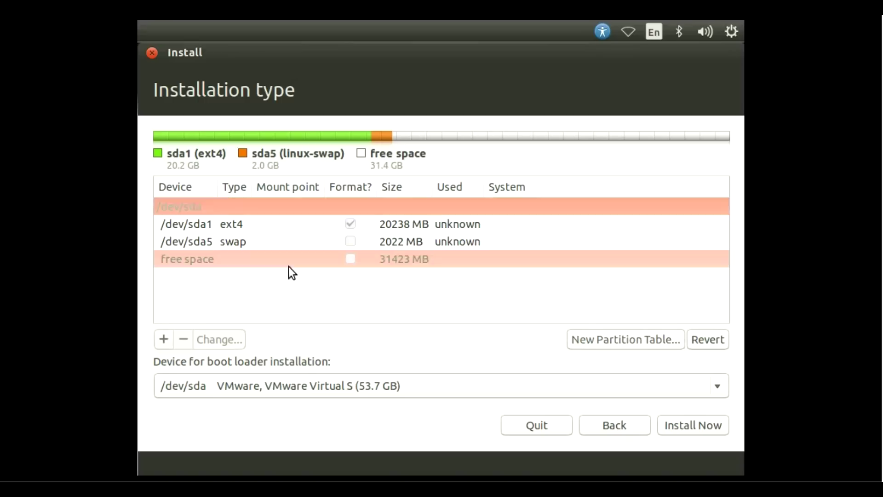
{"action": "left_click", "coordinate": [163, 338]}
{"action": "left_click", "coordinate": [490, 279]}
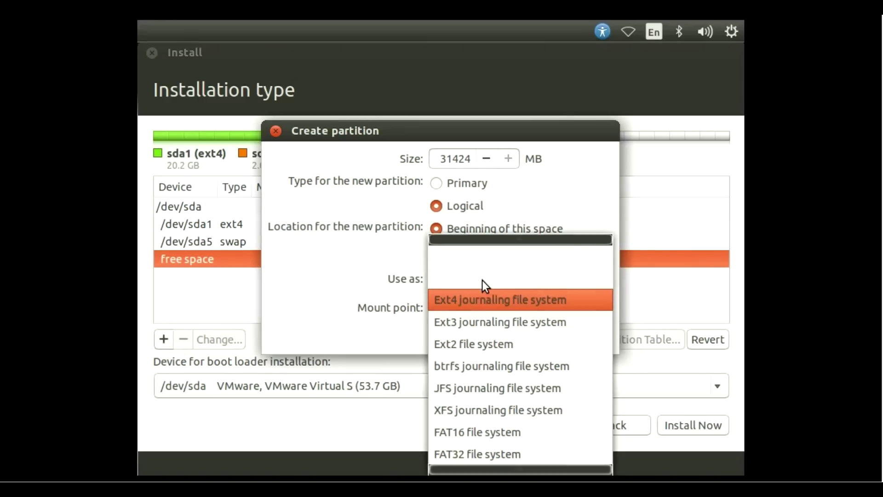
{"action": "left_click", "coordinate": [510, 304]}
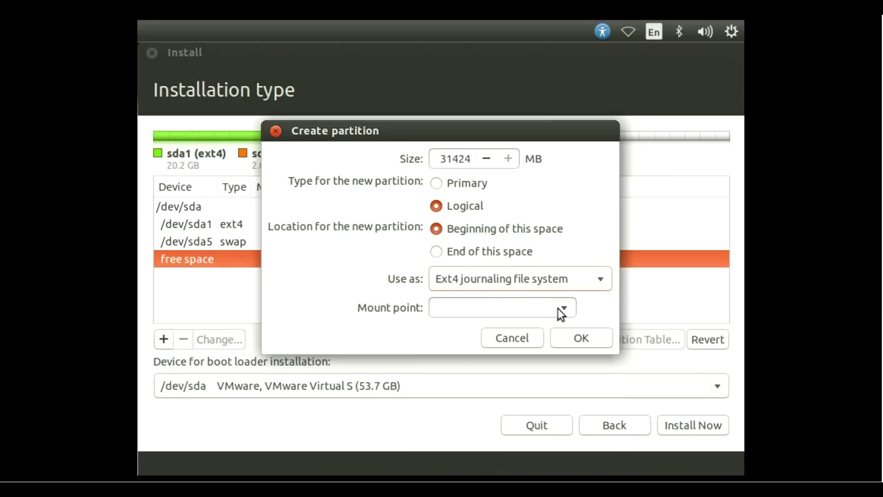
{"action": "left_click", "coordinate": [558, 309]}
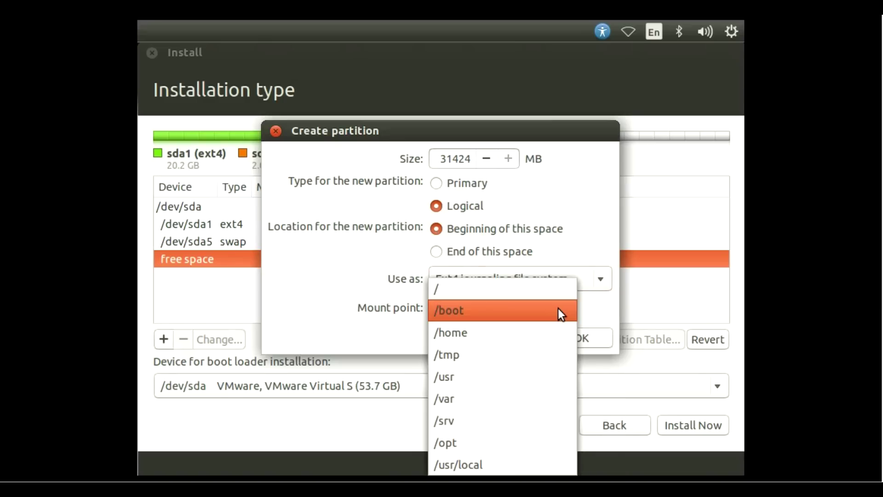
{"action": "left_click", "coordinate": [473, 289]}
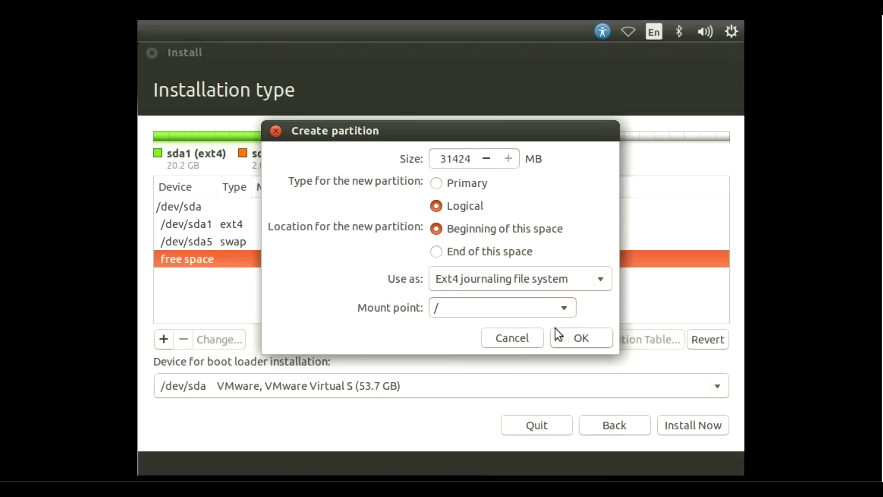
{"action": "left_click", "coordinate": [573, 337]}
{"action": "left_click", "coordinate": [261, 387]}
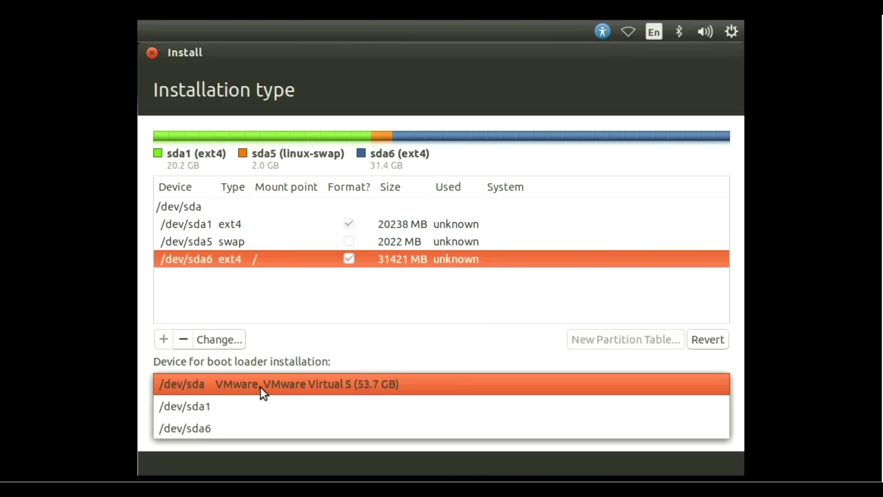
{"action": "left_click", "coordinate": [240, 421]}
{"action": "left_click", "coordinate": [241, 396]}
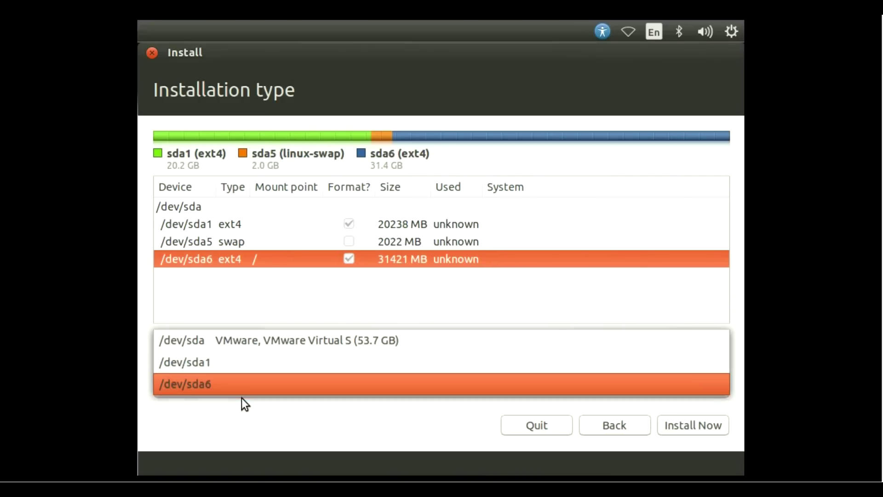
{"action": "left_click", "coordinate": [250, 366]}
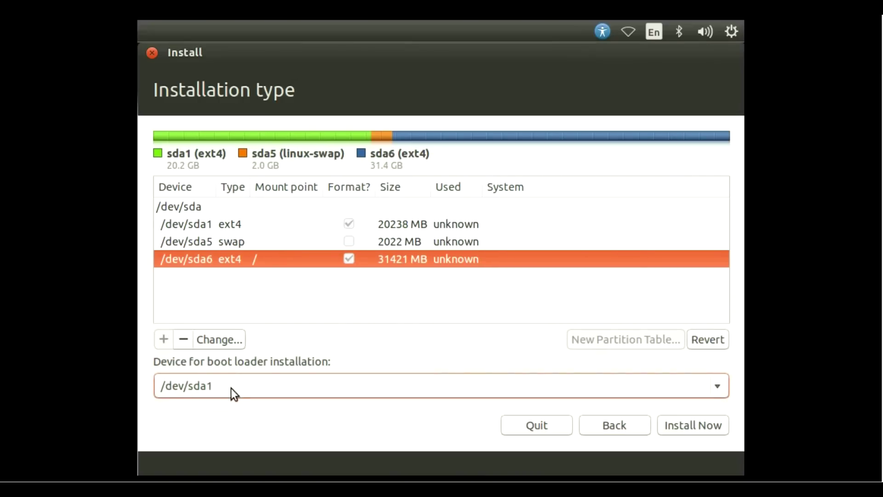
{"action": "left_click", "coordinate": [232, 387]}
{"action": "left_click", "coordinate": [236, 369]}
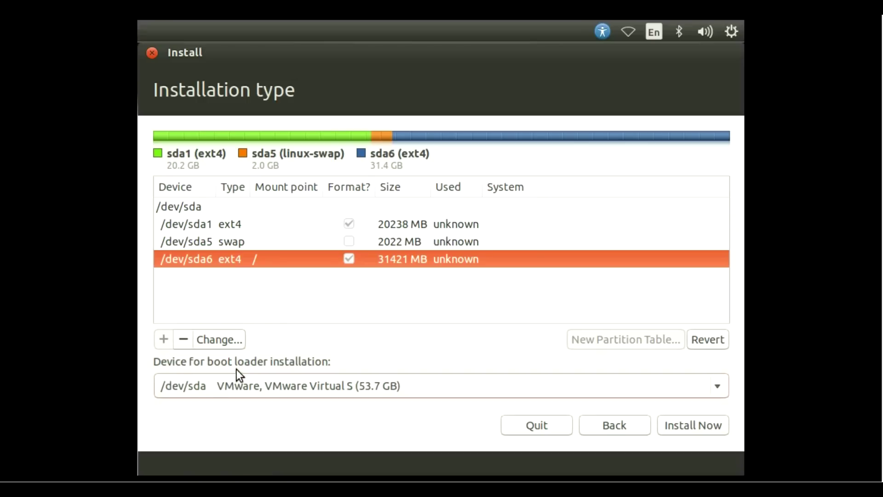
{"action": "left_click", "coordinate": [195, 210]}
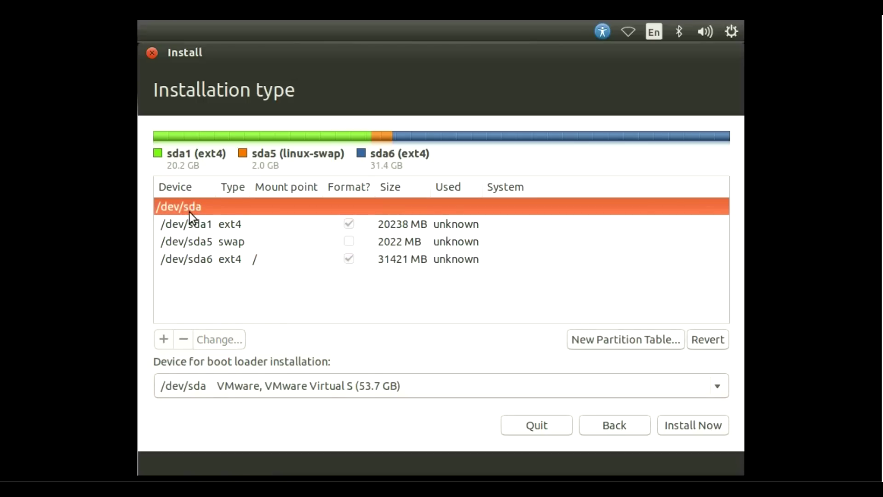
{"action": "left_click", "coordinate": [206, 384]}
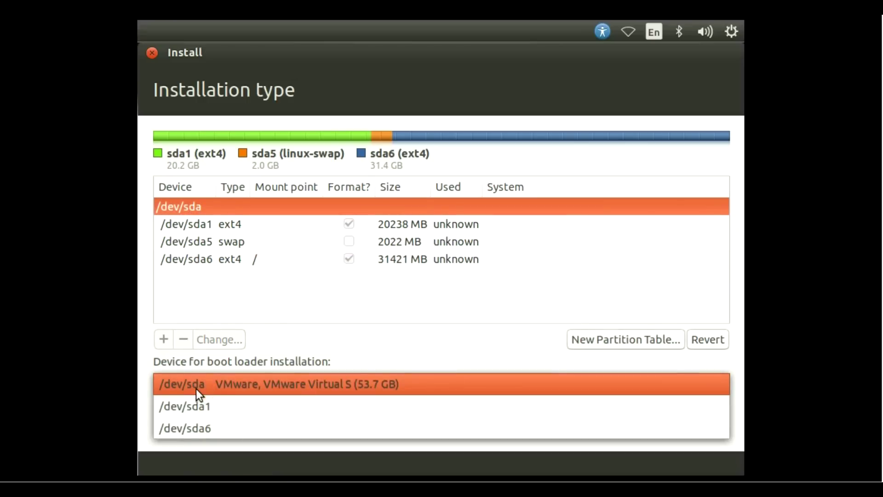
{"action": "left_click", "coordinate": [201, 387]}
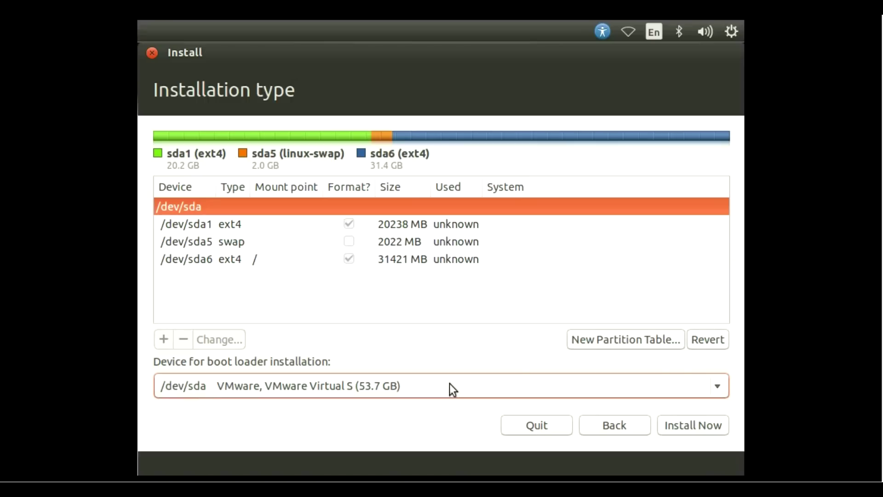
Install Now, accept both warnings to write partition changes, and keep New York as location
{"action": "left_click", "coordinate": [681, 420]}
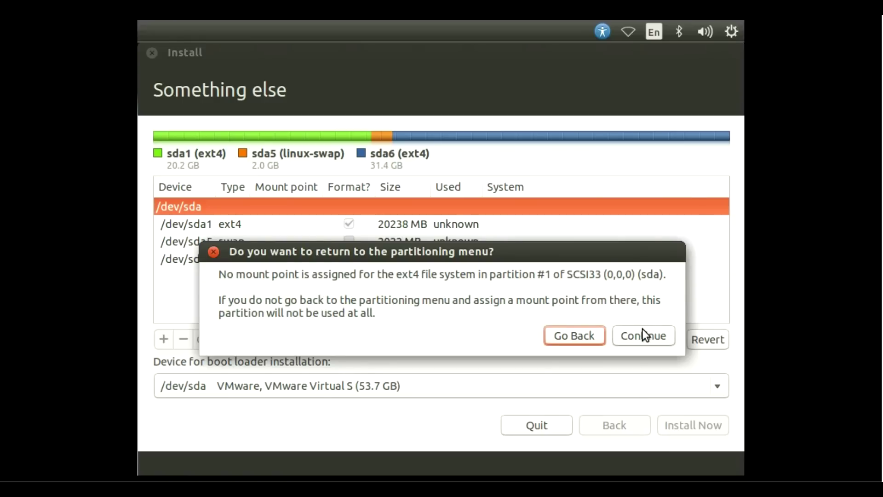
{"action": "left_click", "coordinate": [643, 329]}
{"action": "left_click", "coordinate": [643, 378]}
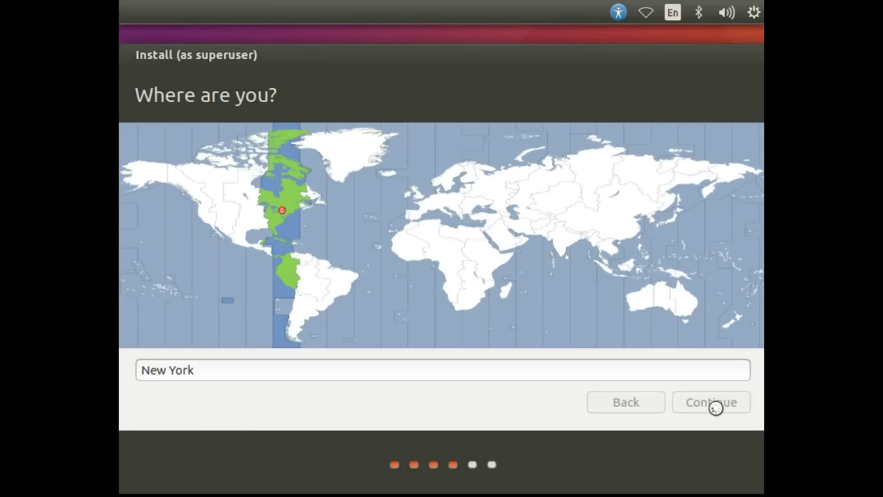
{"action": "left_click", "coordinate": [716, 408]}
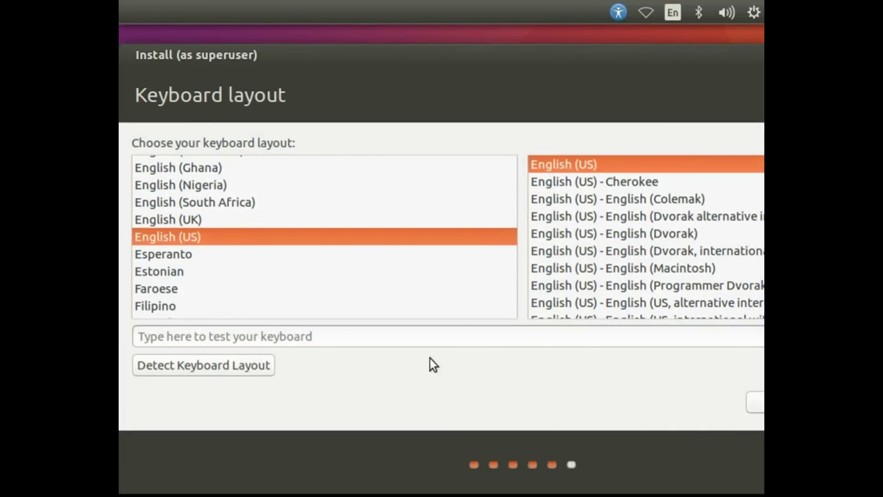
Accept the English (US) keyboard layout and continue to the account page
{"action": "left_click_drag", "start_coordinate": [480, 75], "coordinate": [288, 56]}
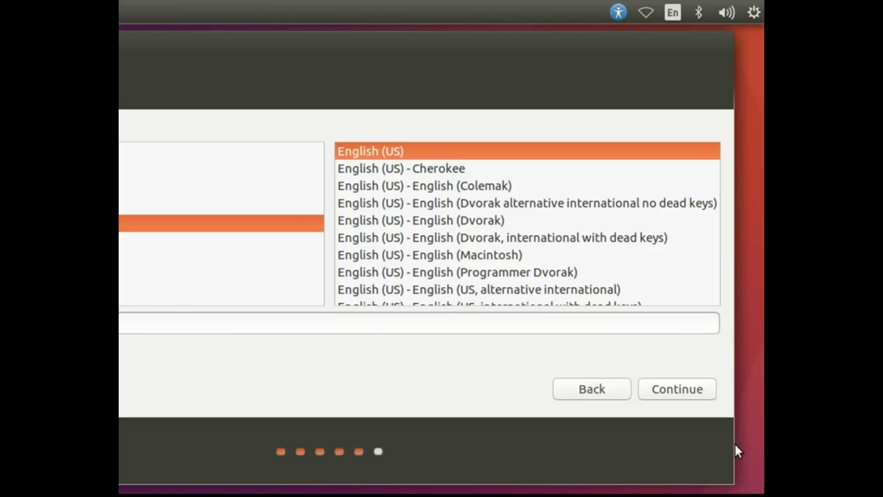
{"action": "left_click", "coordinate": [695, 394]}
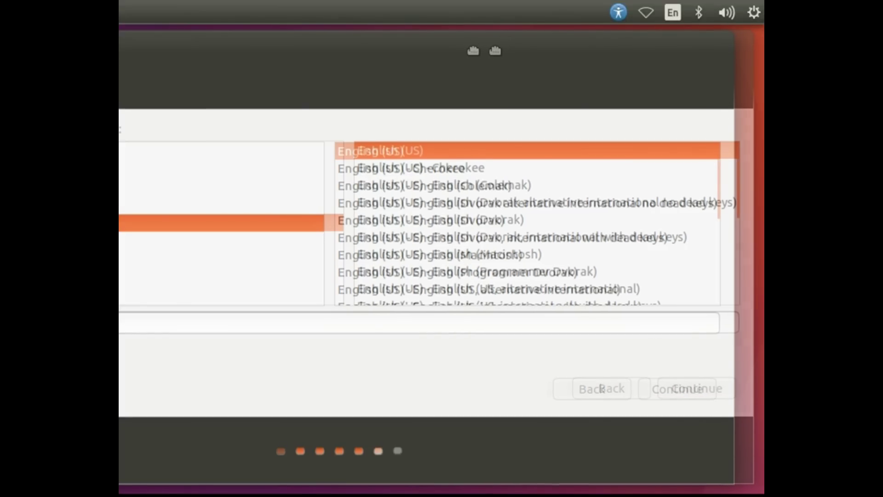
{"action": "left_click_drag", "start_coordinate": [476, 50], "coordinate": [501, 51]}
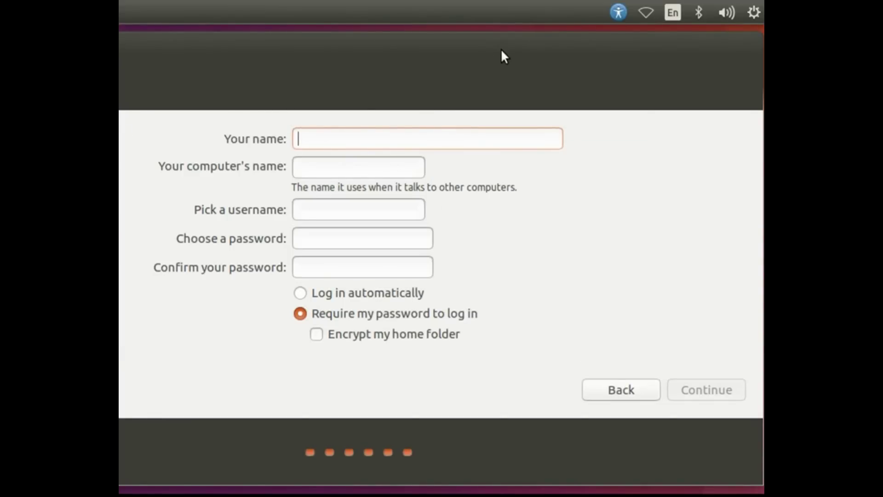
Enter the user's name in the account form and submit the account details
{"action": "type", "text": "sayed"}
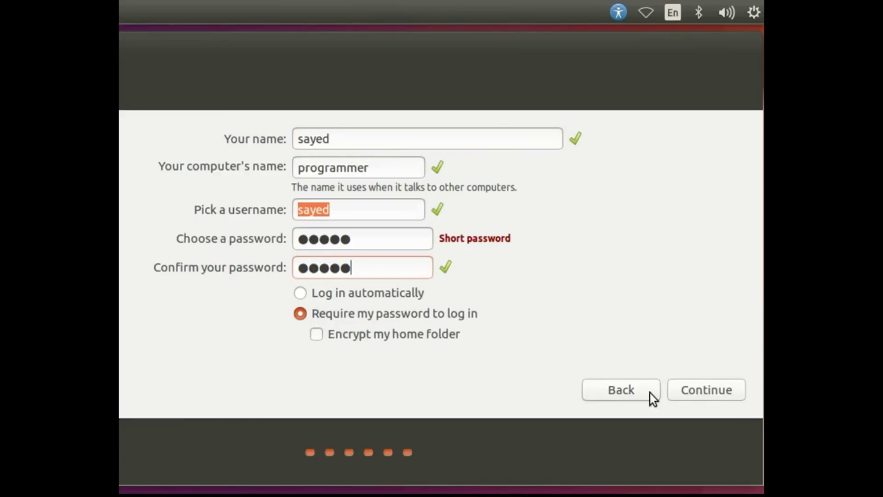
{"action": "left_click", "coordinate": [683, 391]}
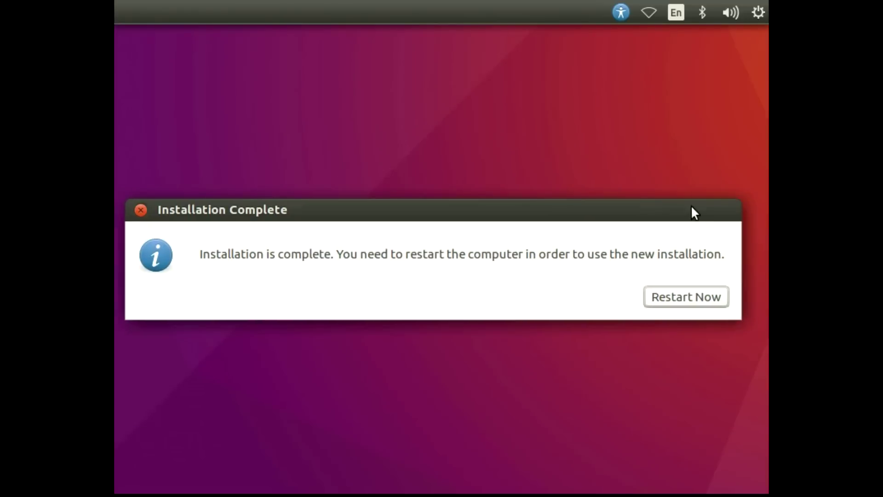
Restart into the new installation and log in with the account password
{"action": "left_click", "coordinate": [715, 268]}
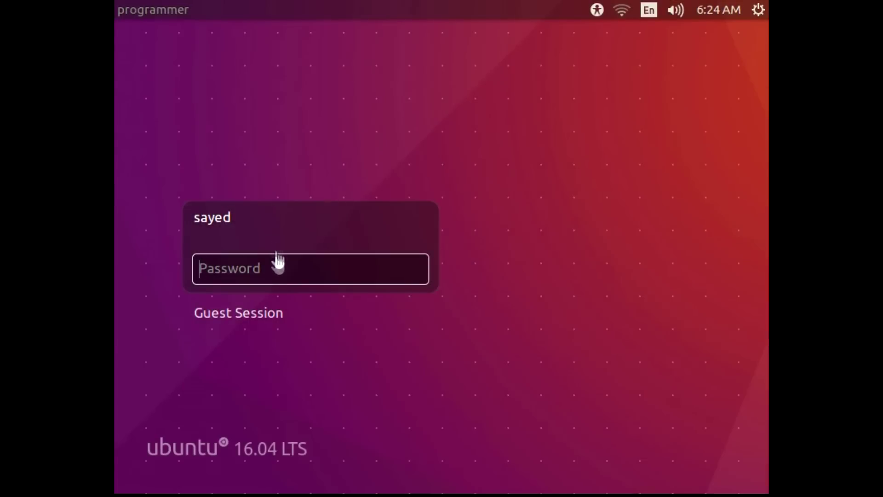
{"action": "type", "text": "*****"}
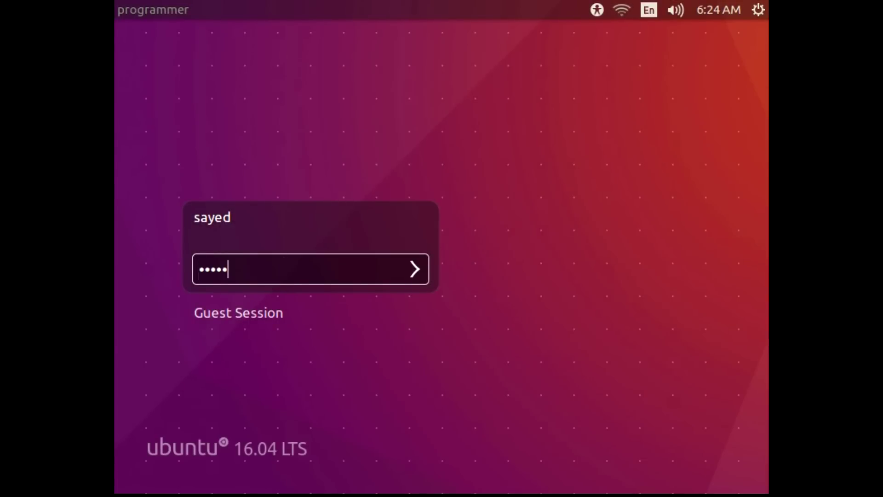
{"action": "key", "text": "Return"}
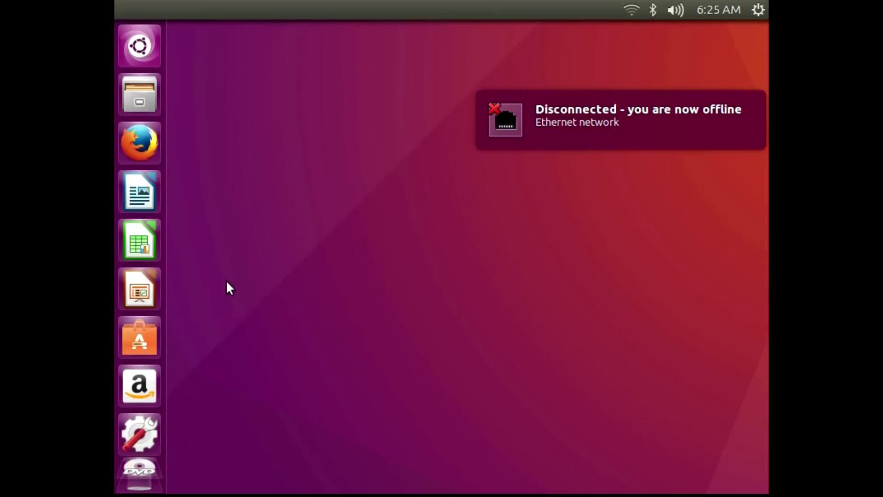
View and close the system details, then choose Shut Down from the gear menu
{"action": "left_click", "coordinate": [146, 438]}
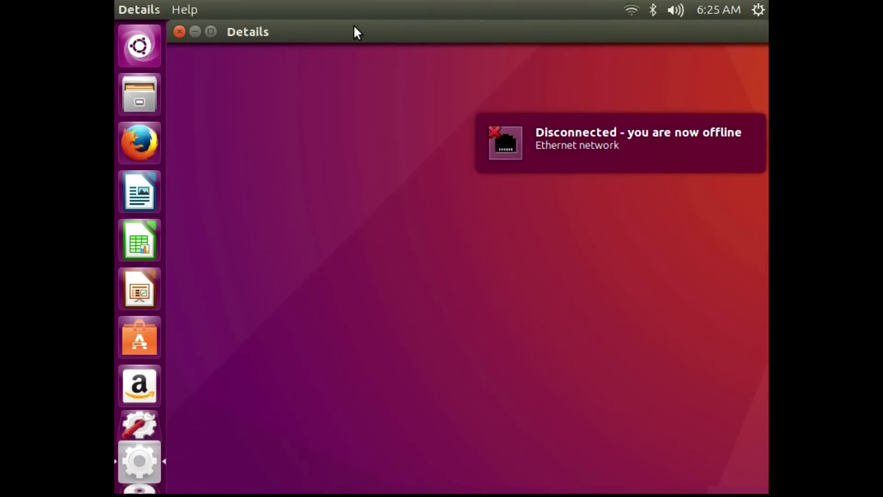
{"action": "key", "text": "alt+F4"}
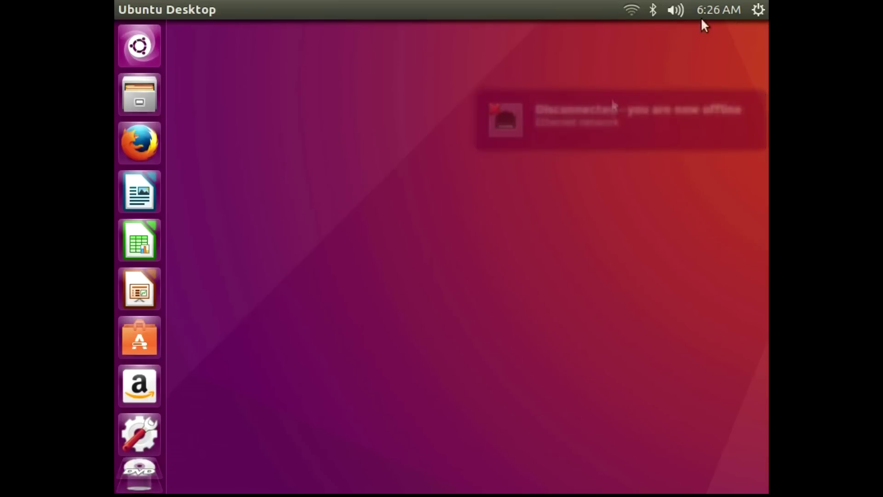
{"action": "left_click", "coordinate": [759, 10]}
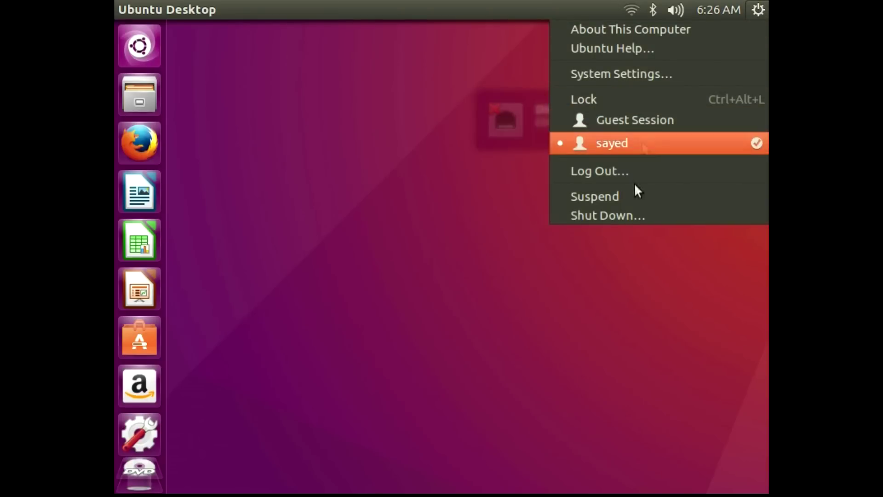
{"action": "left_click", "coordinate": [623, 214]}
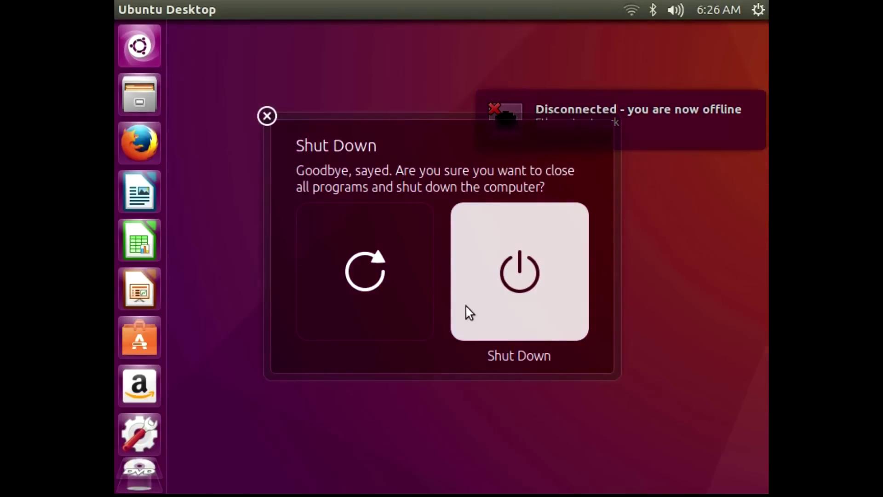